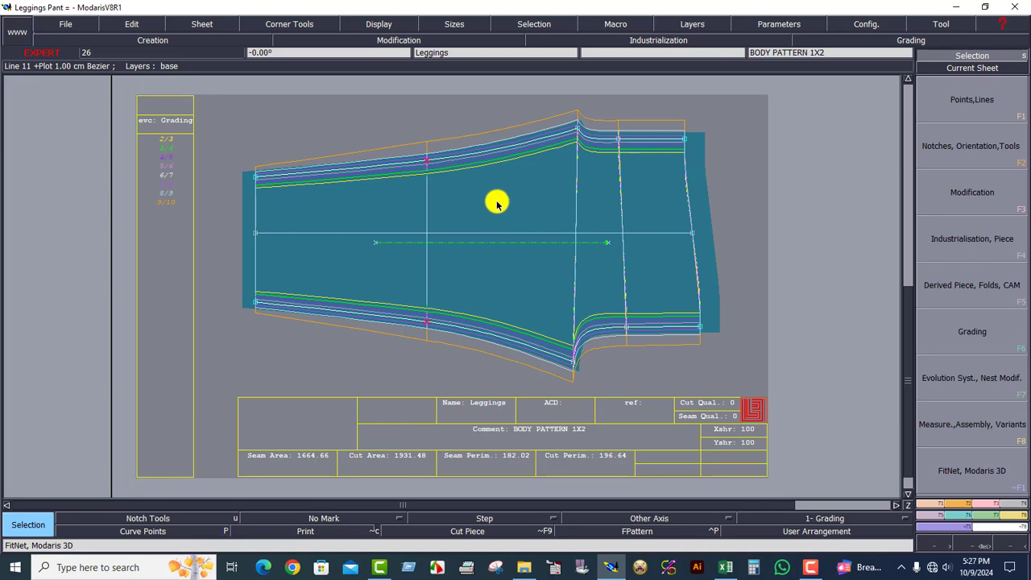
Select all sizes of the leggings piece and pack the graded nest on the upper end of the vertical knee line.
click(764, 464)
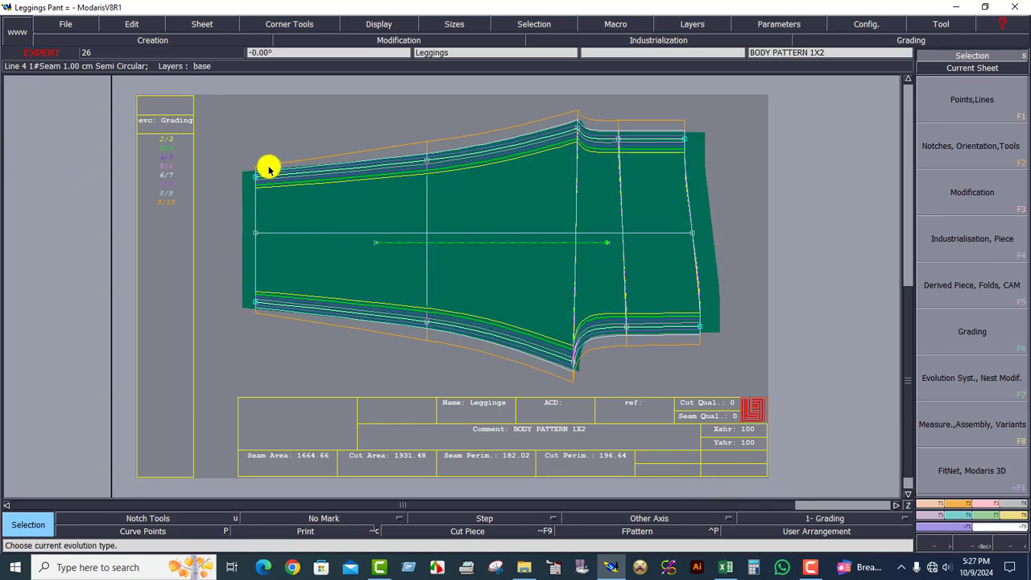
click(257, 241)
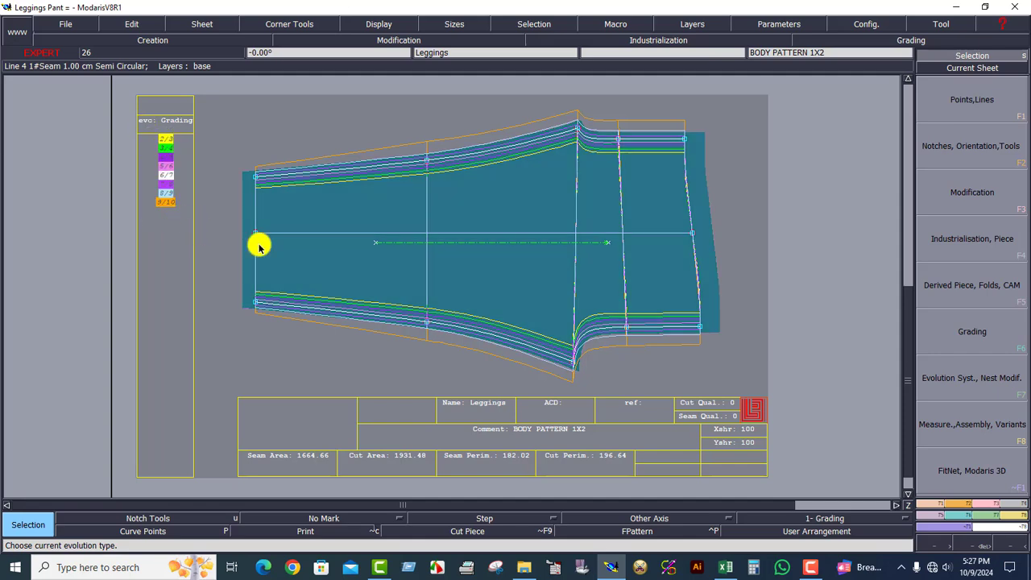
click(962, 516)
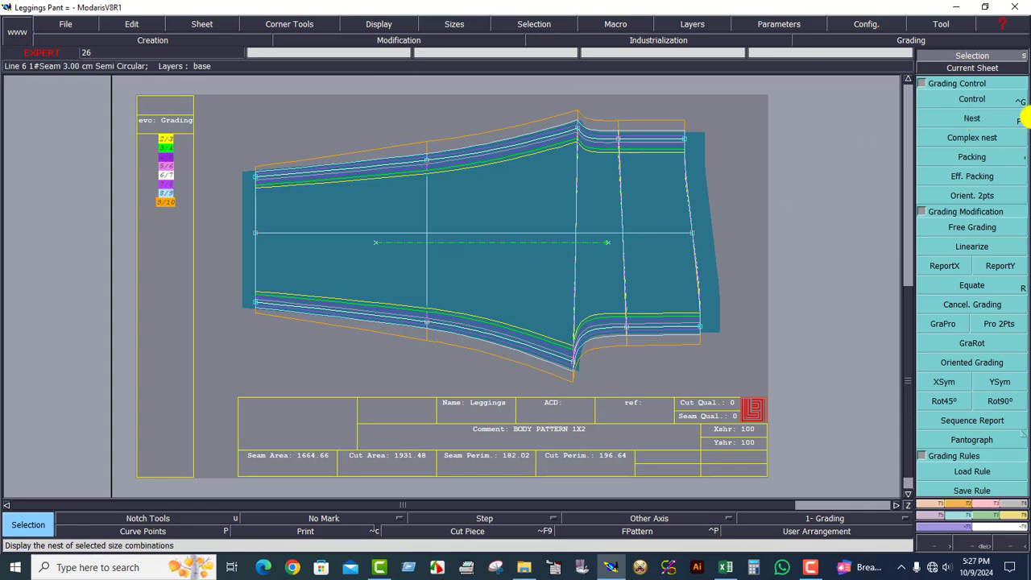
click(980, 160)
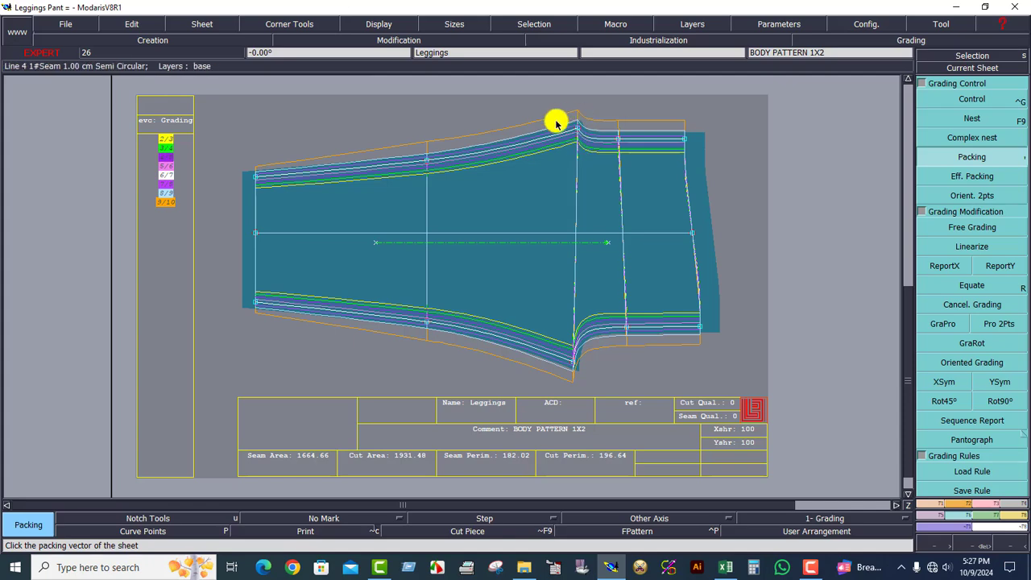
click(438, 228)
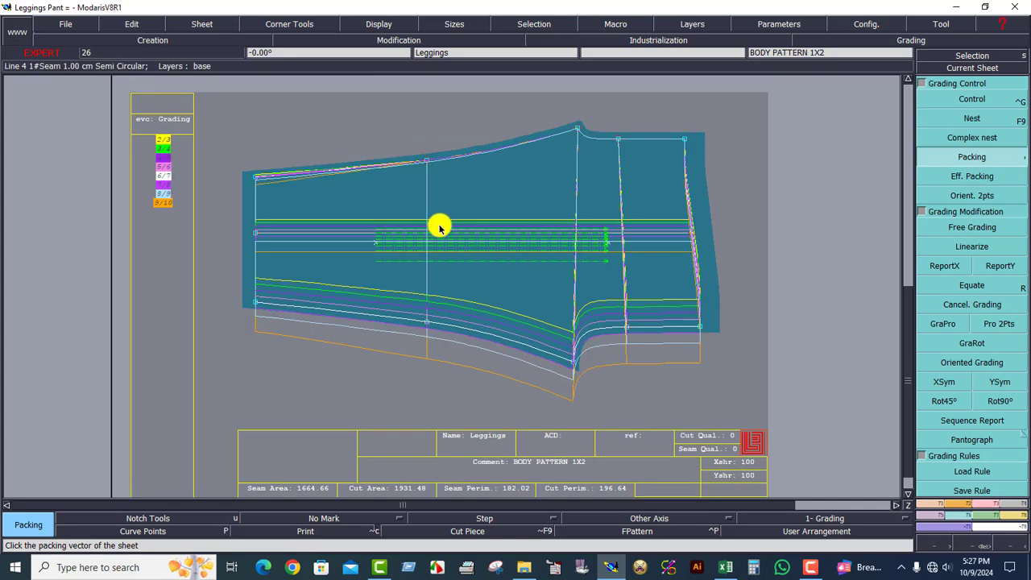
Open the grading values of the knee line's upper point with the Control tool.
click(989, 101)
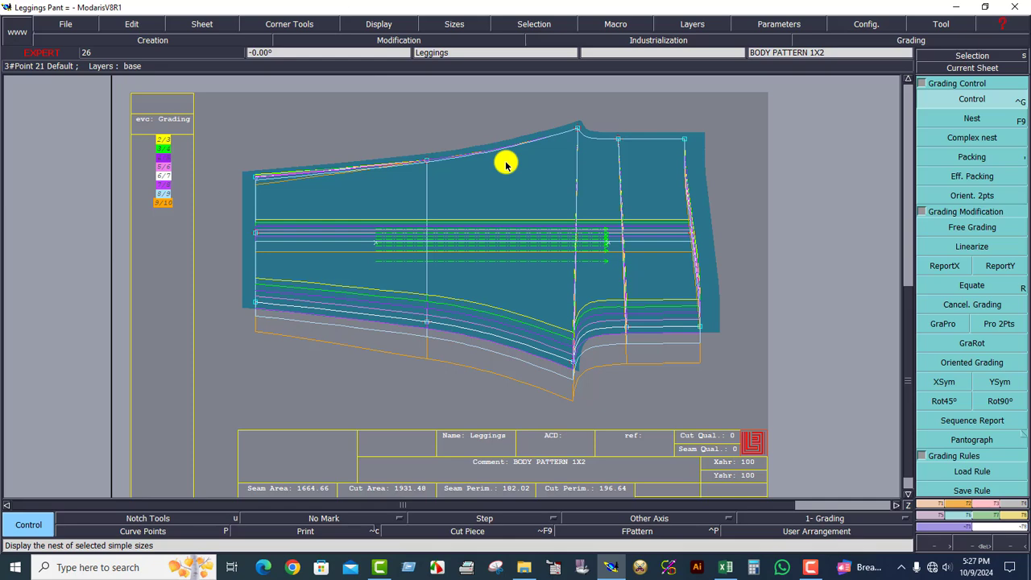
click(426, 161)
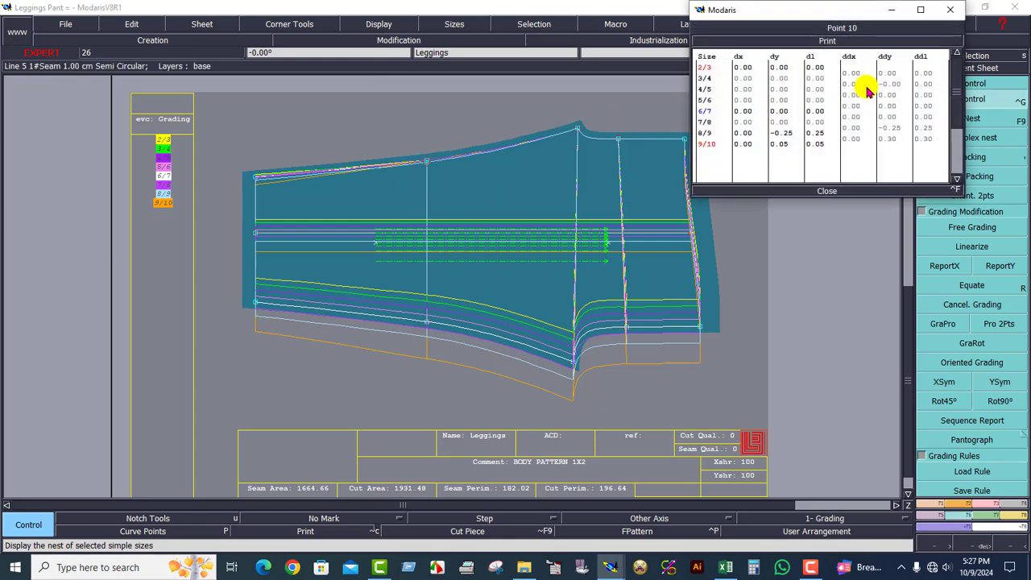
click(829, 194)
click(991, 100)
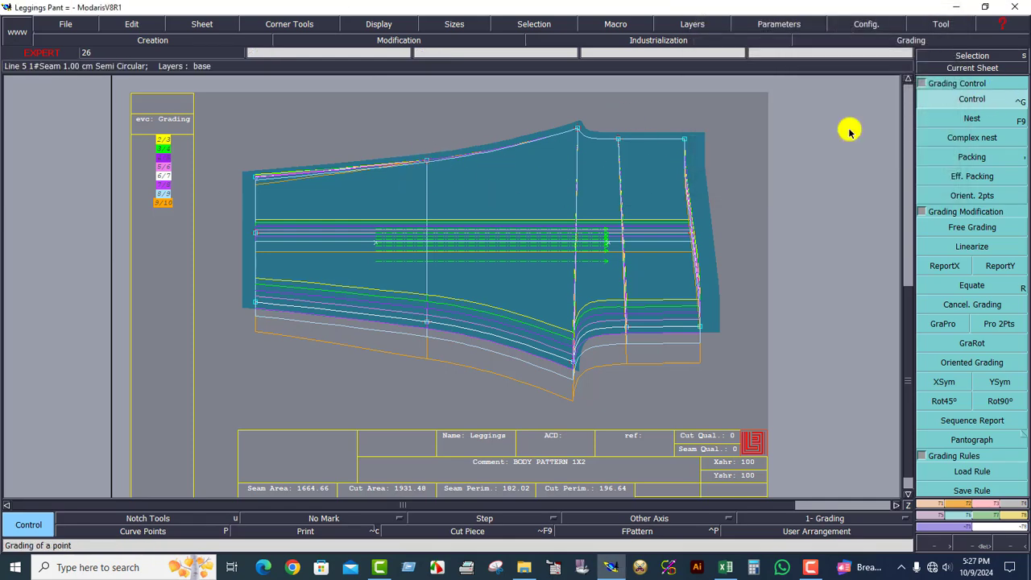
click(428, 162)
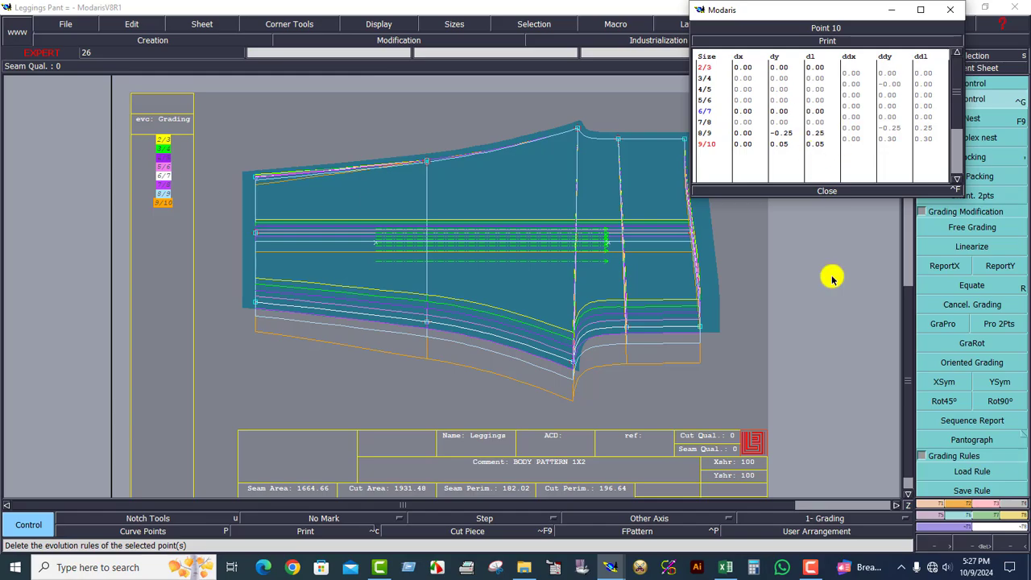
Switch to the Leggings Pants workbook in Excel and locate the knee position rows, selecting B22:K23.
click(724, 573)
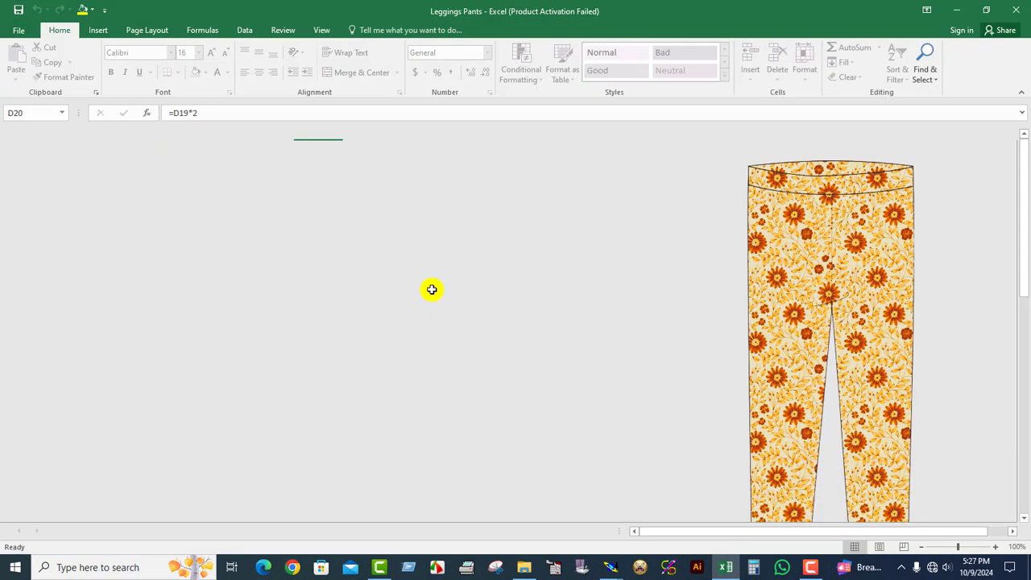
scroll(411, 329, down, 3)
scroll(416, 327, down, 2)
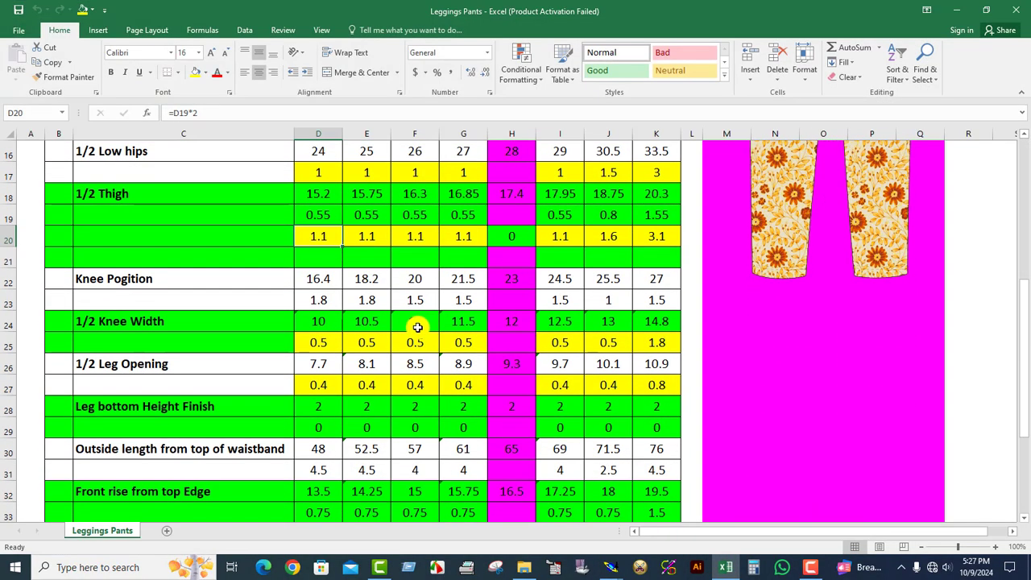
scroll(415, 328, up, 1)
scroll(415, 328, down, 1)
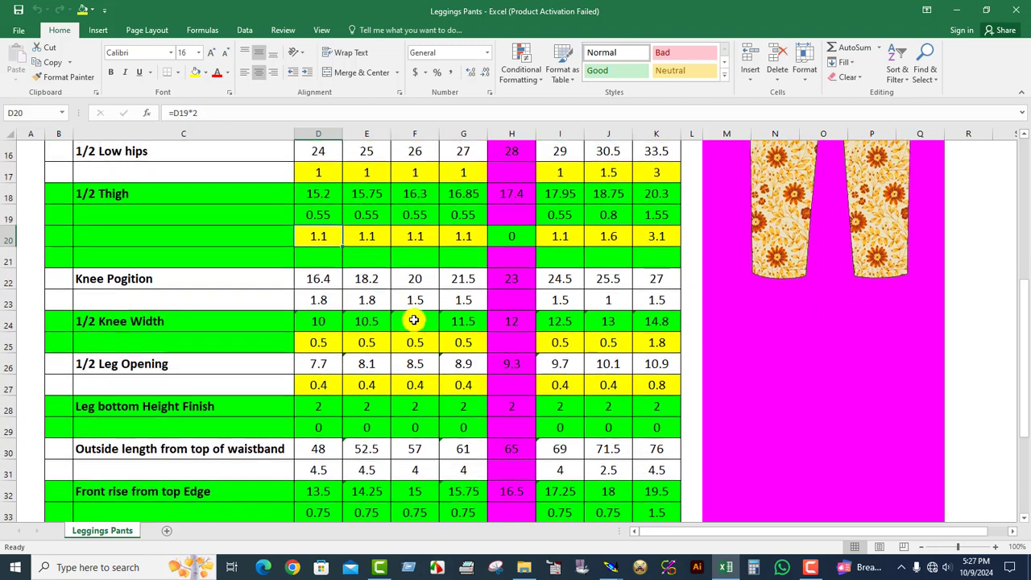
click(558, 301)
click(612, 296)
click(53, 282)
drag(53, 283, 649, 303)
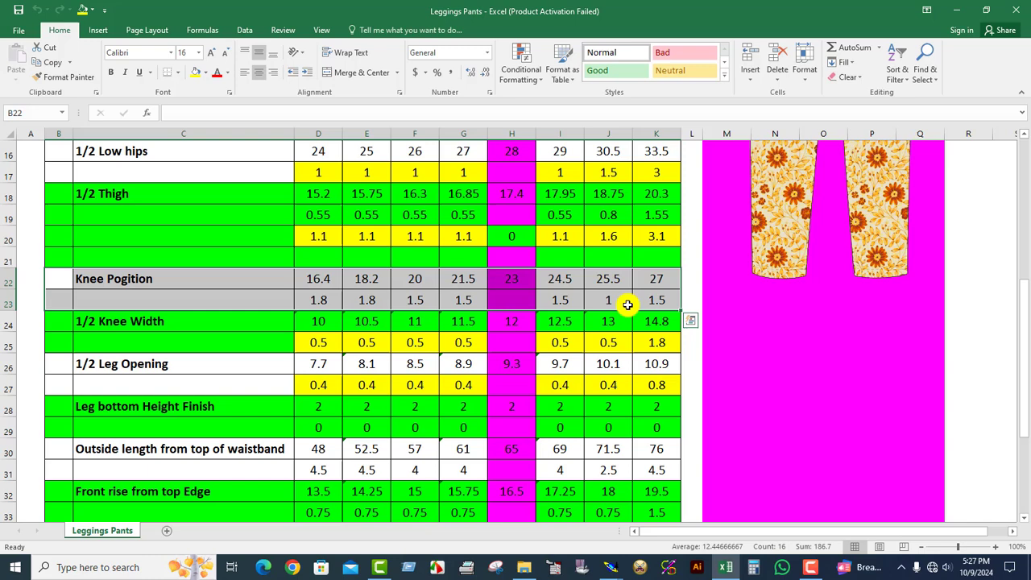
Review the knee position increments of each size in row 23, on both sides of the base size.
click(520, 296)
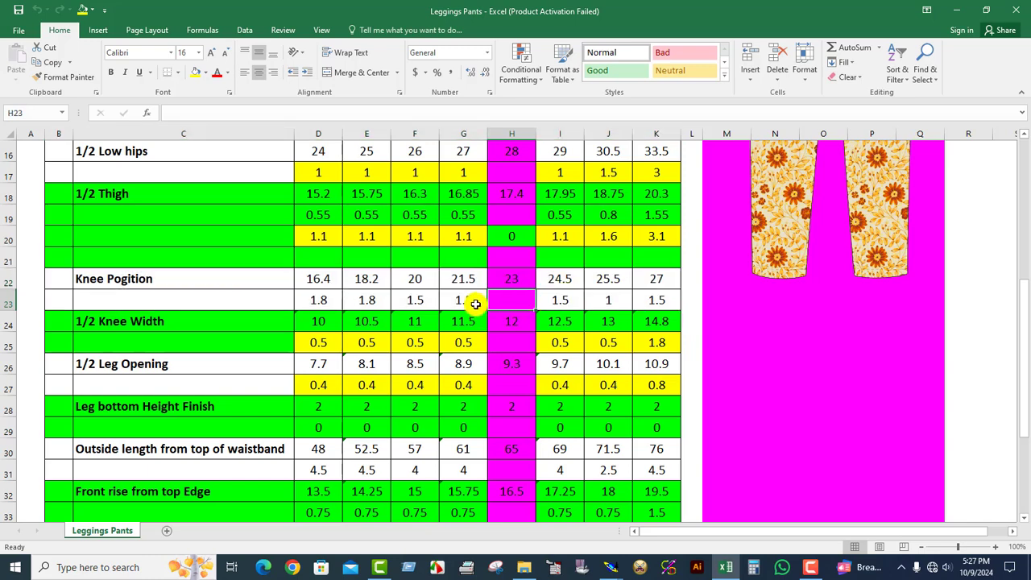
click(564, 302)
click(615, 301)
click(651, 300)
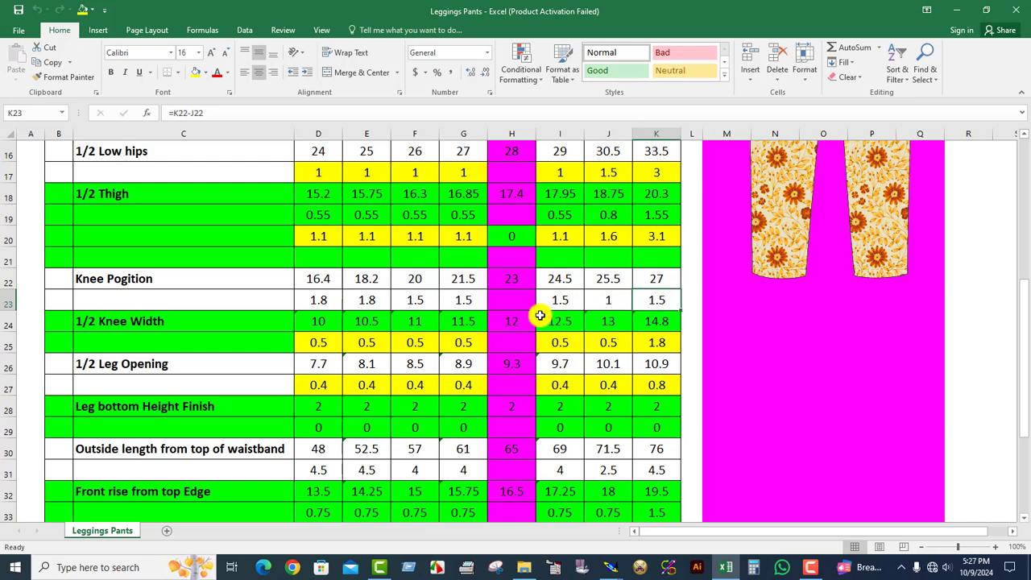
click(462, 299)
click(398, 301)
click(363, 299)
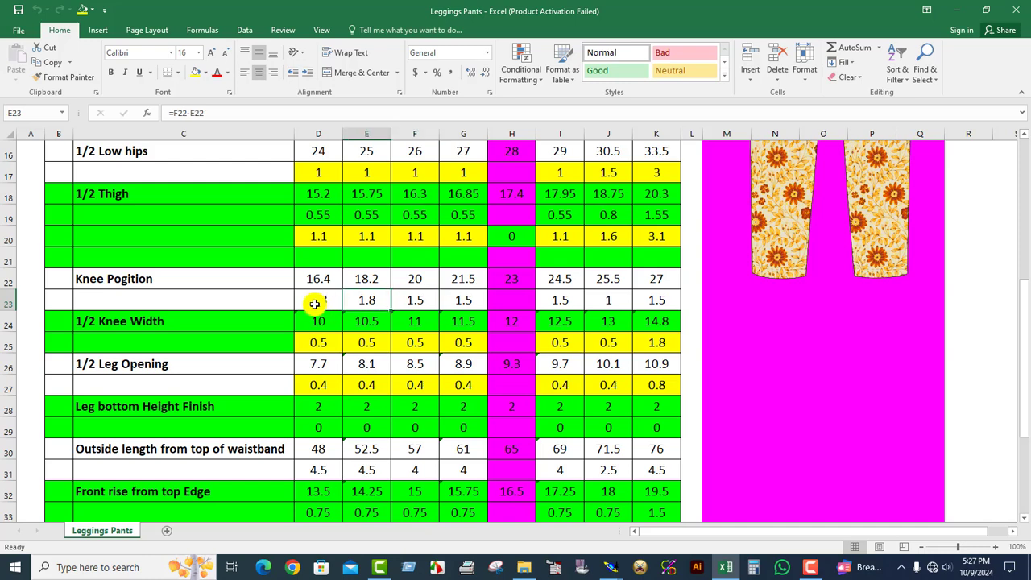
click(315, 299)
click(522, 300)
Fill cell I23 yellow, then in Modaris set the upper knee point's ddx between sizes 6/7 and 7/8 to -1.50.
click(555, 300)
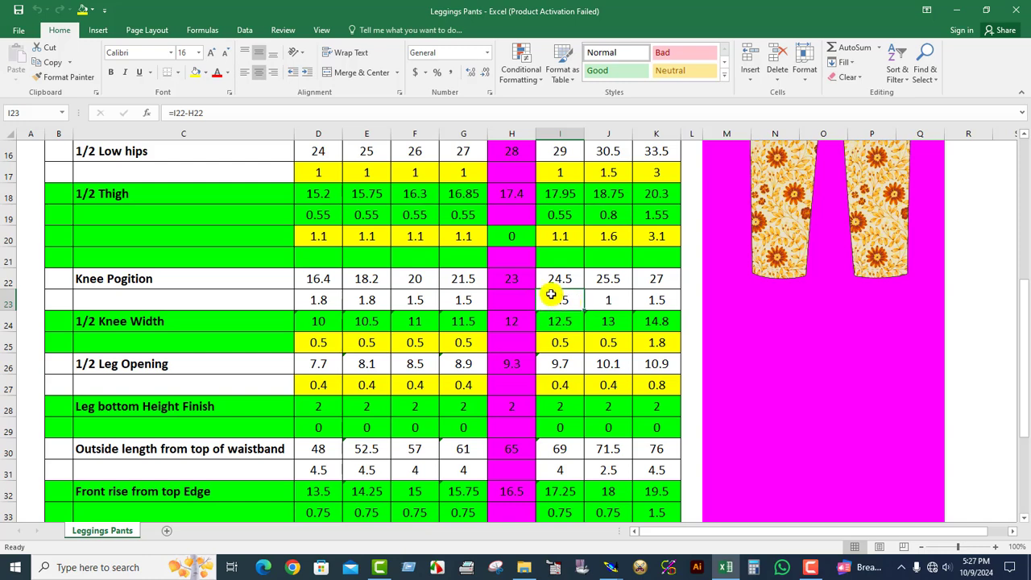
click(195, 73)
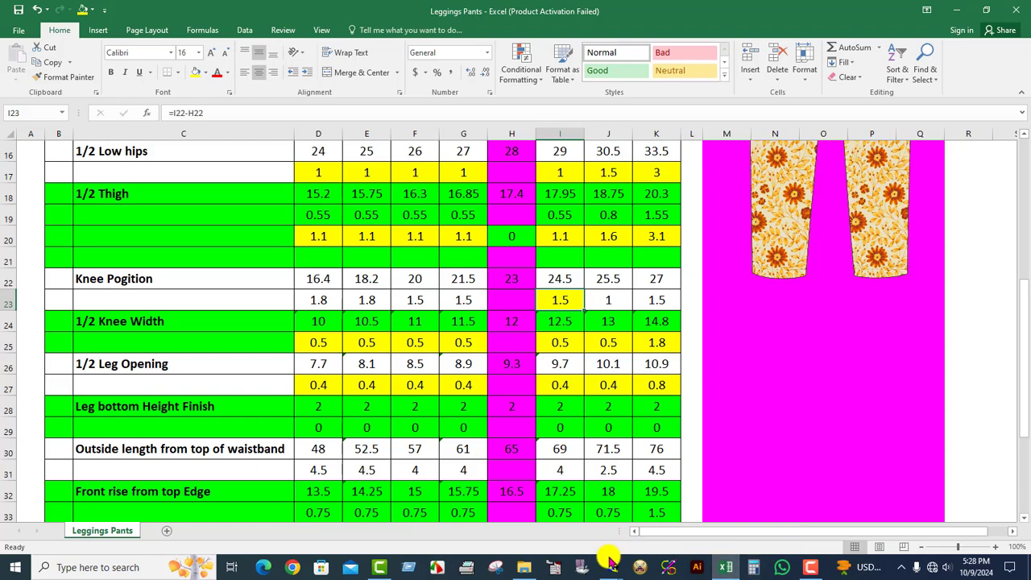
mouse_move(609, 564)
click(588, 451)
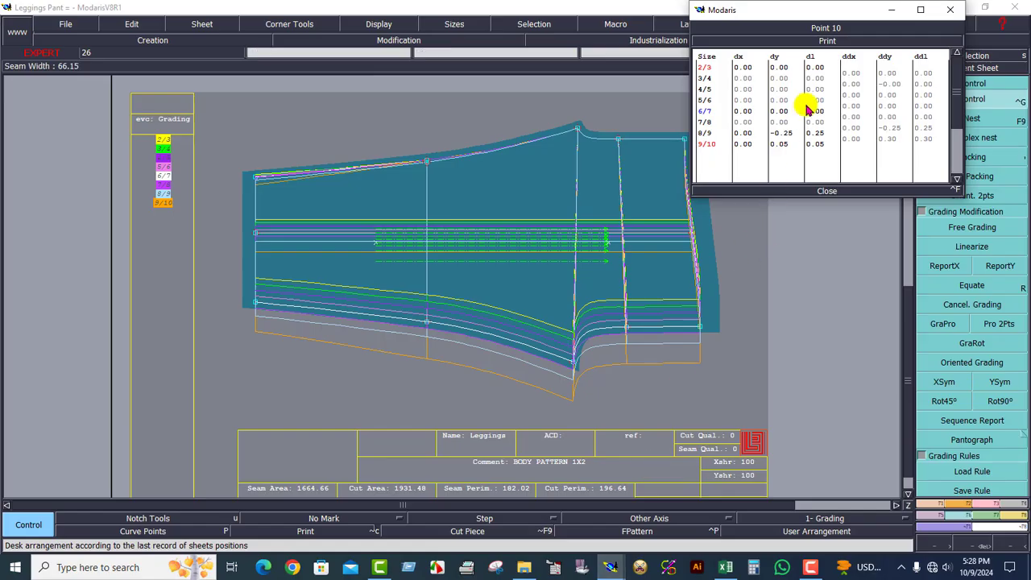
click(851, 117)
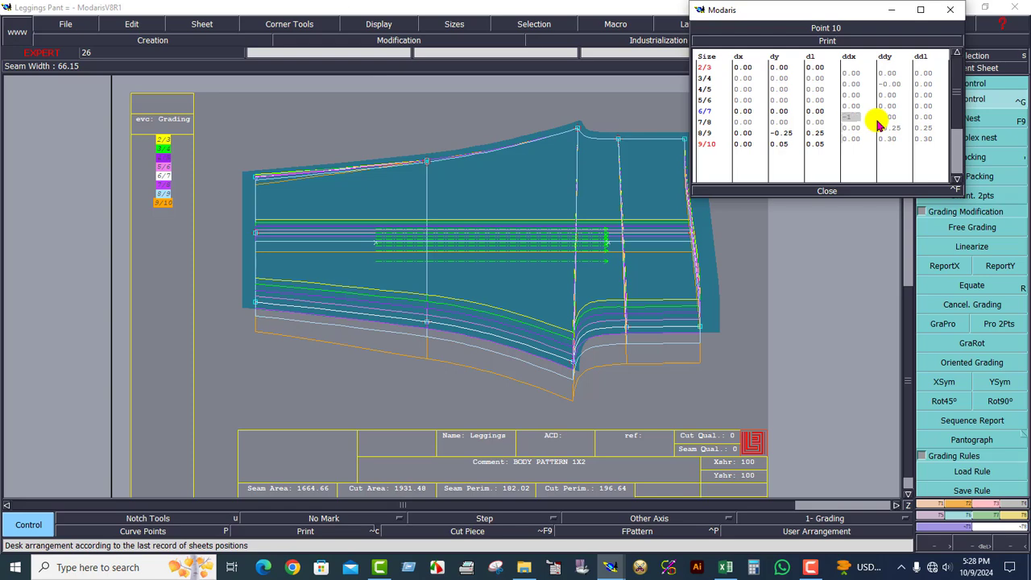
key(Return)
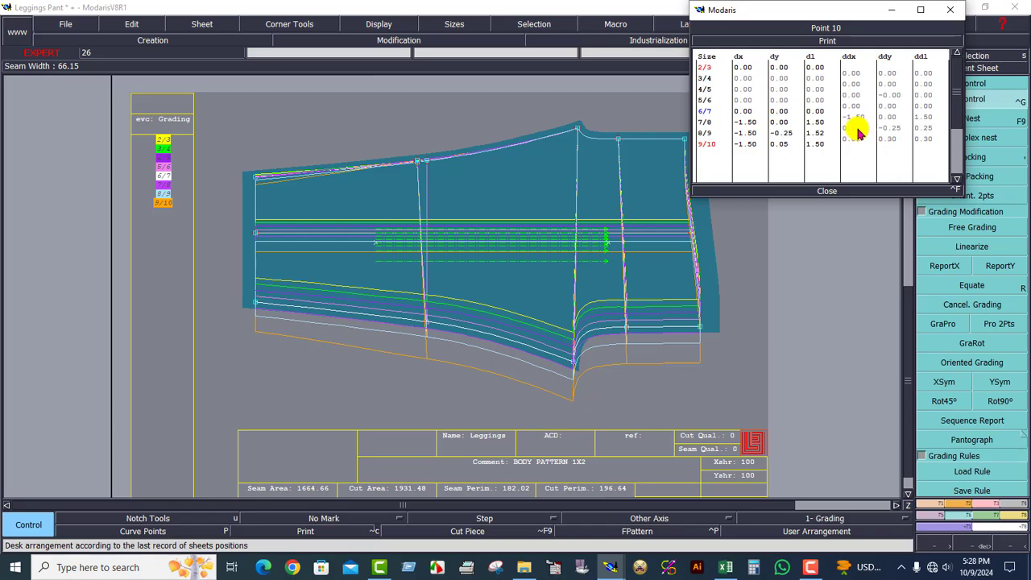
Fill cell J23 yellow in Excel, and in Modaris set the upper knee point's ddx between sizes 7/8 and 8/9 to -1.00.
click(727, 567)
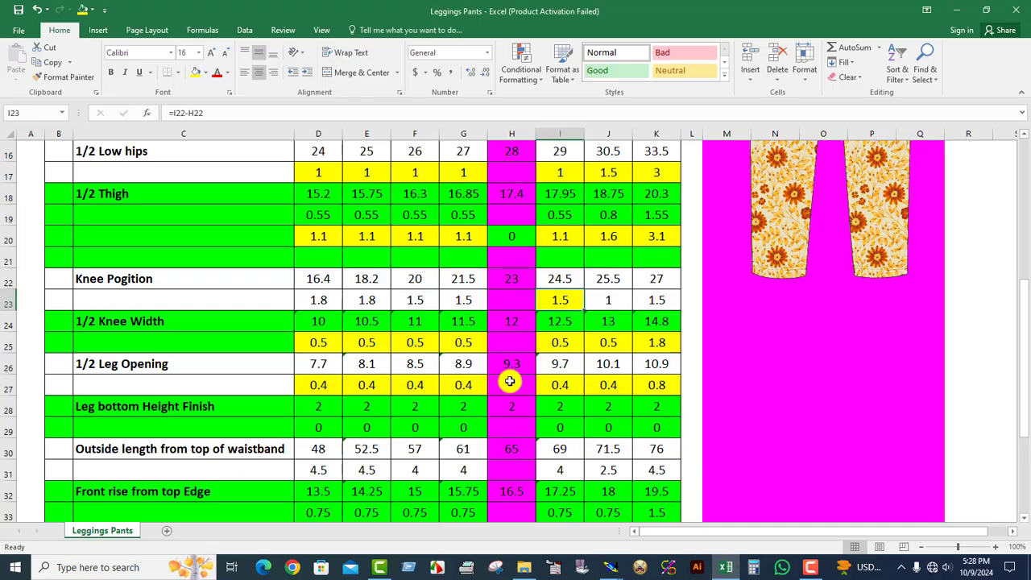
click(608, 299)
click(194, 77)
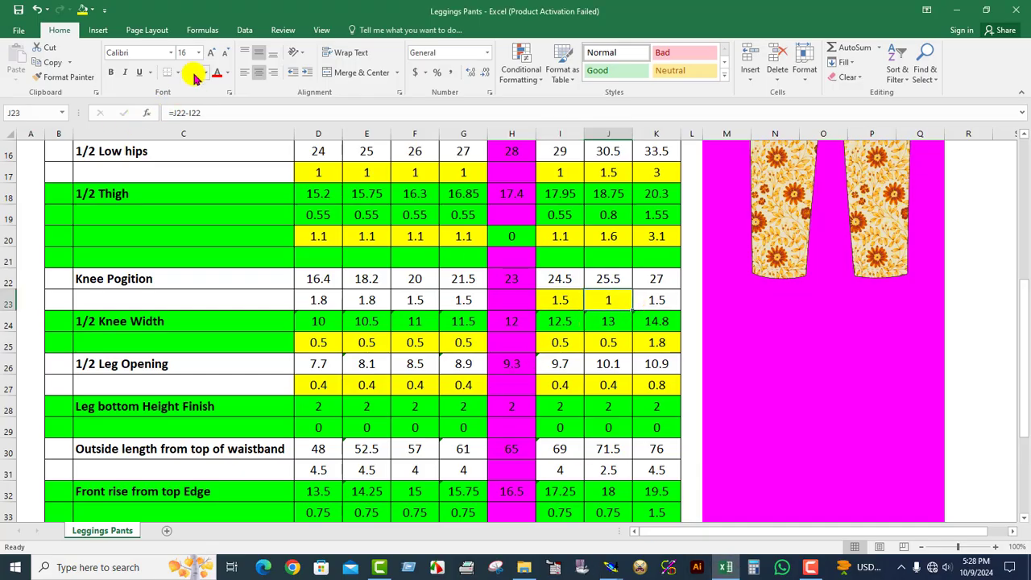
mouse_move(612, 568)
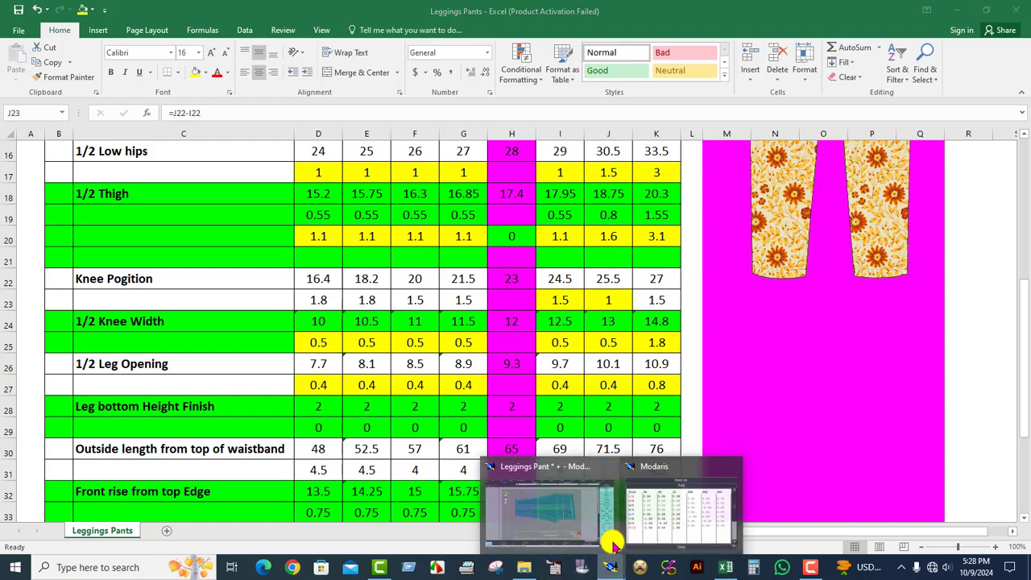
click(610, 535)
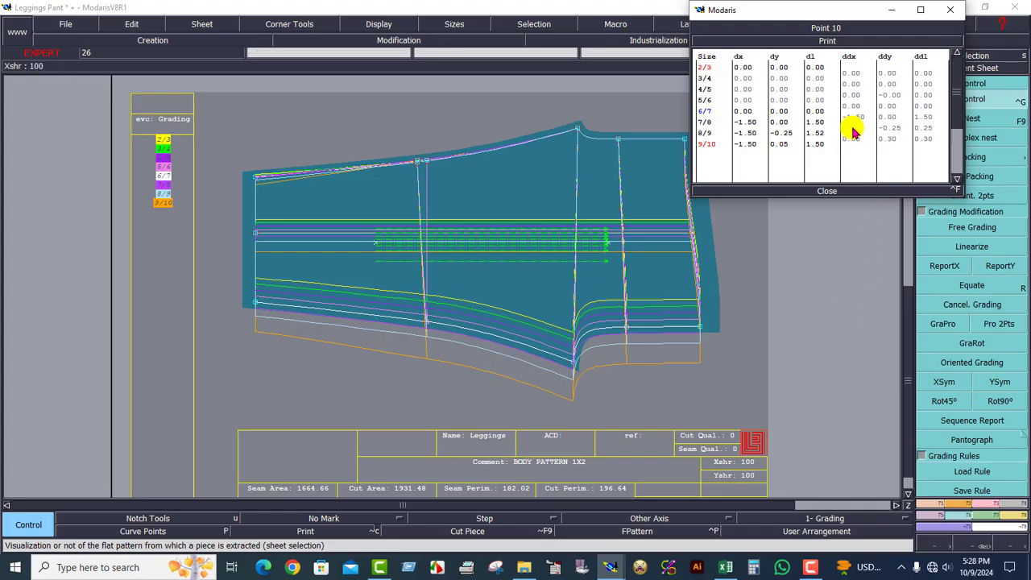
Fill cell K23 yellow in Excel, and in Modaris set the upper knee point's ddx between sizes 8/9 and 9/10 to -1.50.
click(724, 566)
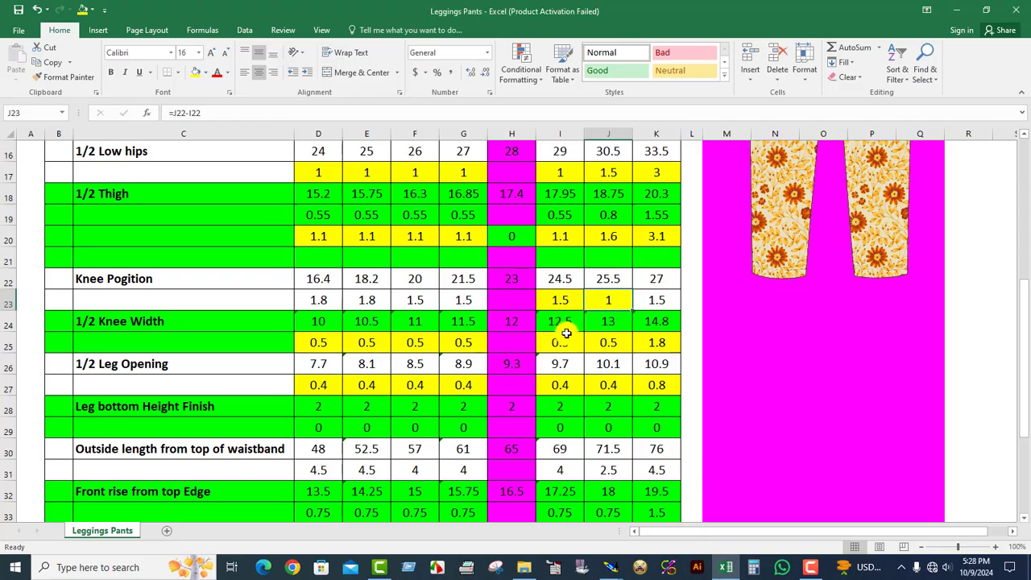
click(651, 300)
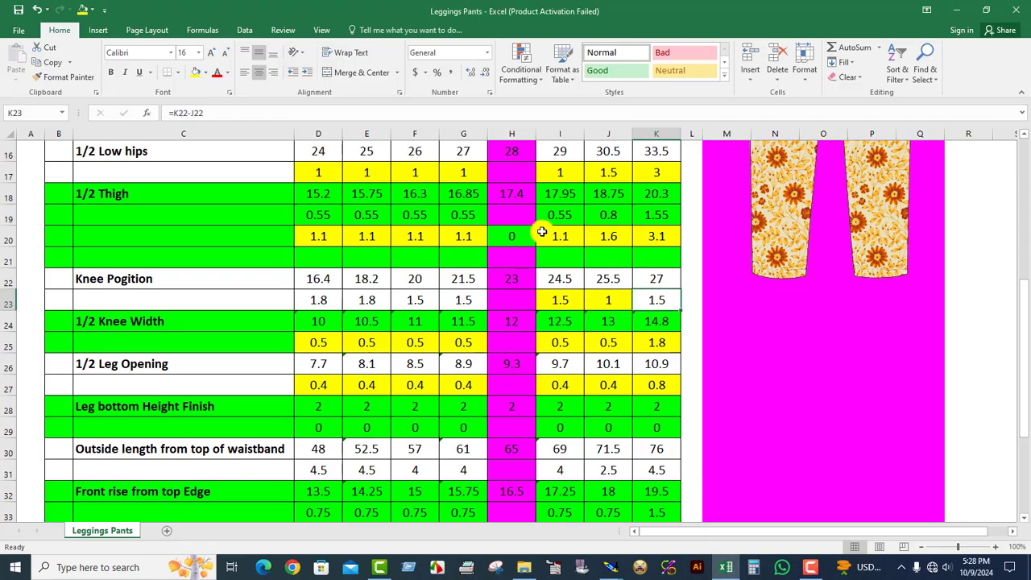
click(196, 73)
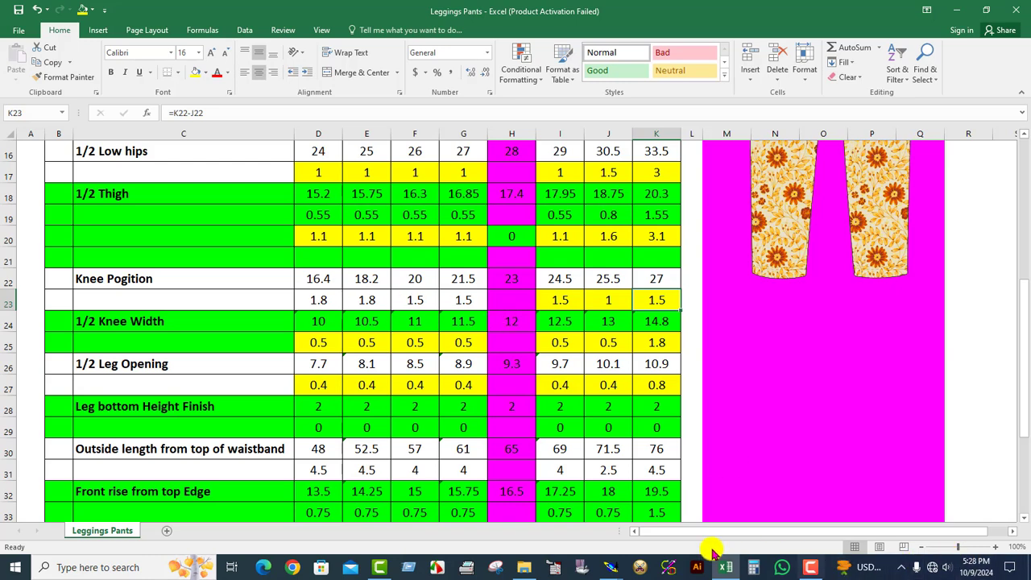
click(609, 566)
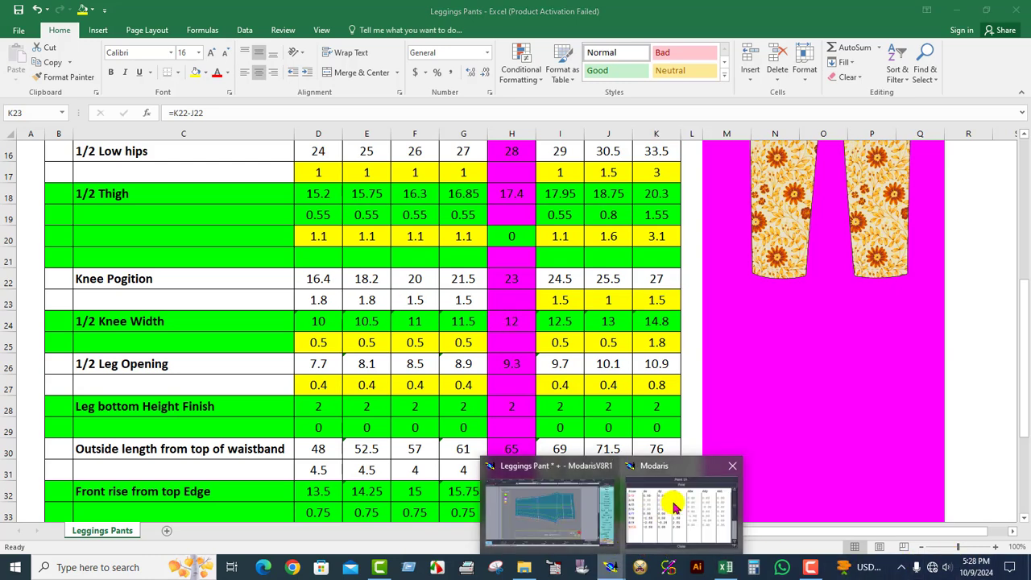
click(675, 506)
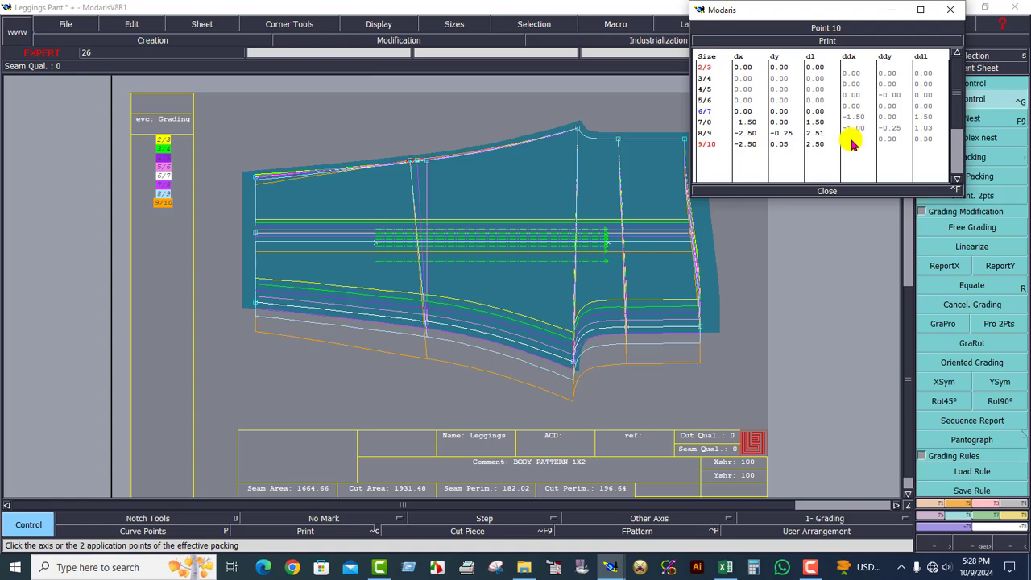
key(Return)
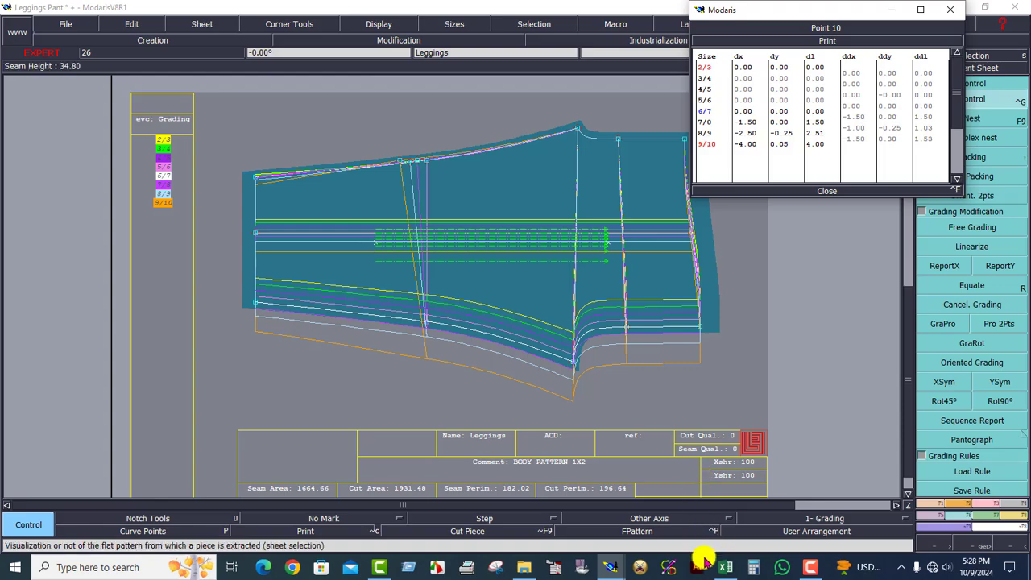
Fill cell G23 yellow in Excel, and in Modaris set the upper knee point's ddx between sizes 5/6 and 6/7 to -1.50.
click(727, 567)
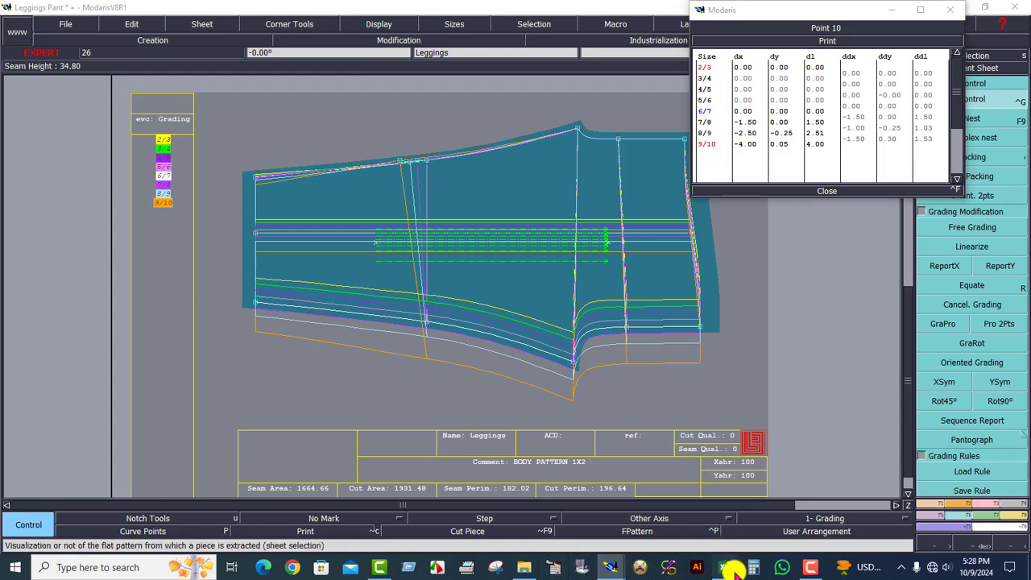
click(460, 298)
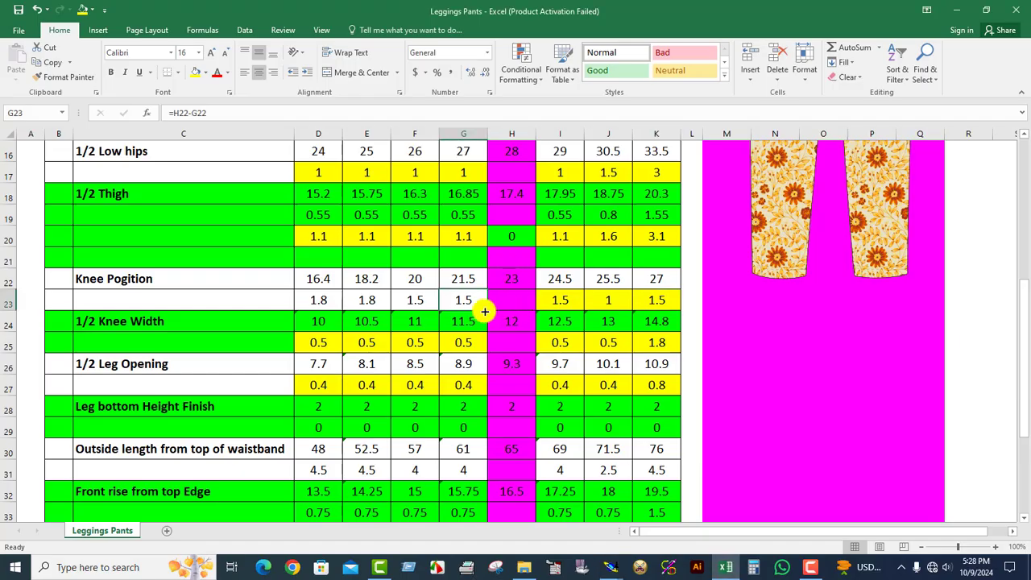
click(195, 74)
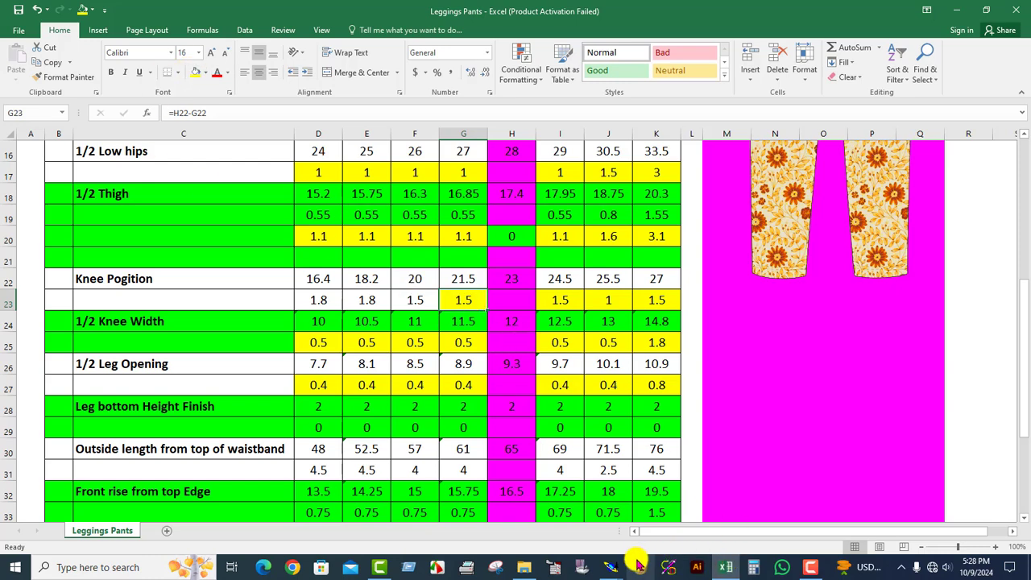
click(611, 567)
click(656, 490)
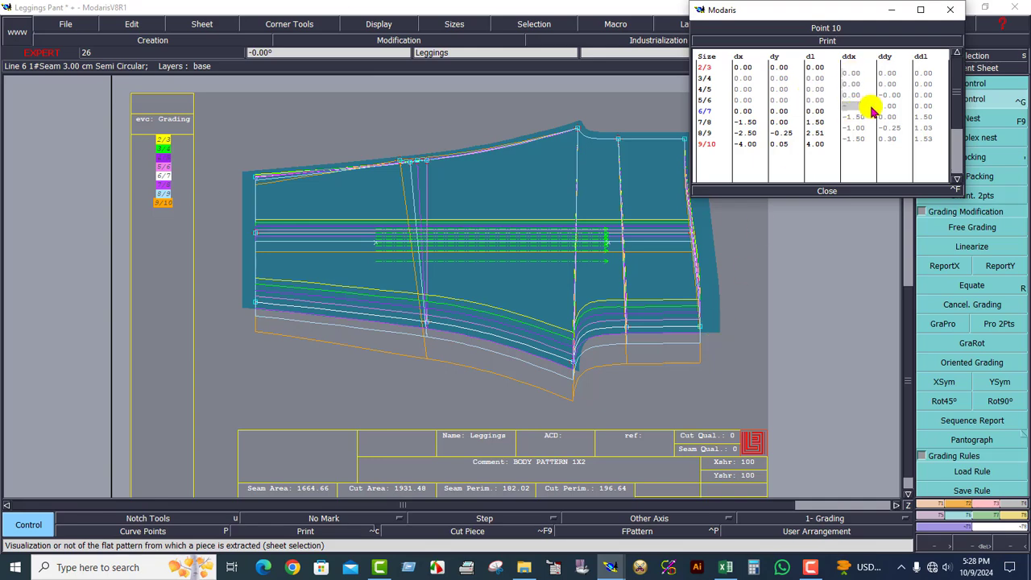
text(.5)
key(Return)
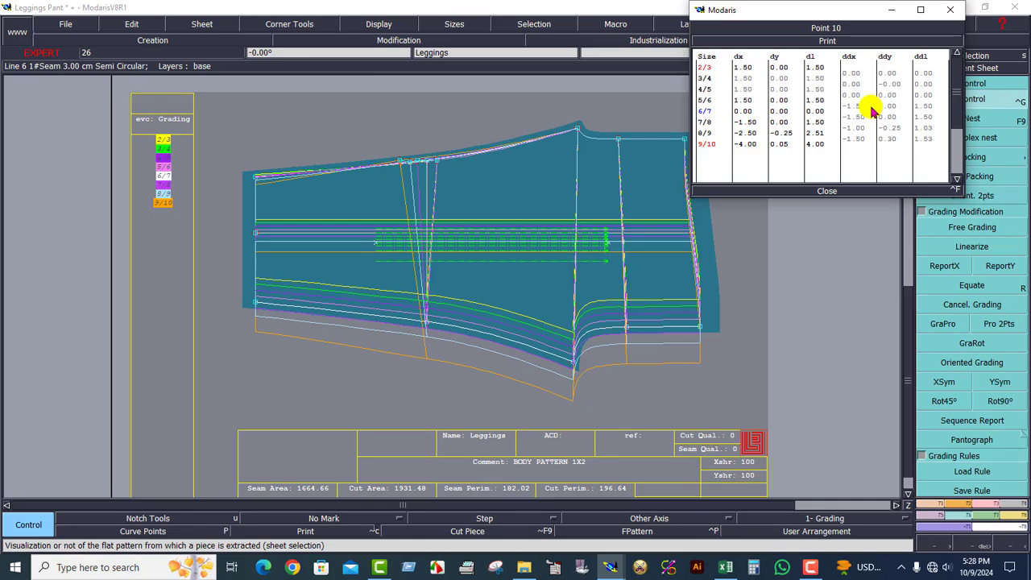
Fill cell F23 yellow in Excel, and in Modaris set the upper knee point's ddx between sizes 4/5 and 5/6 to -1.50.
click(725, 566)
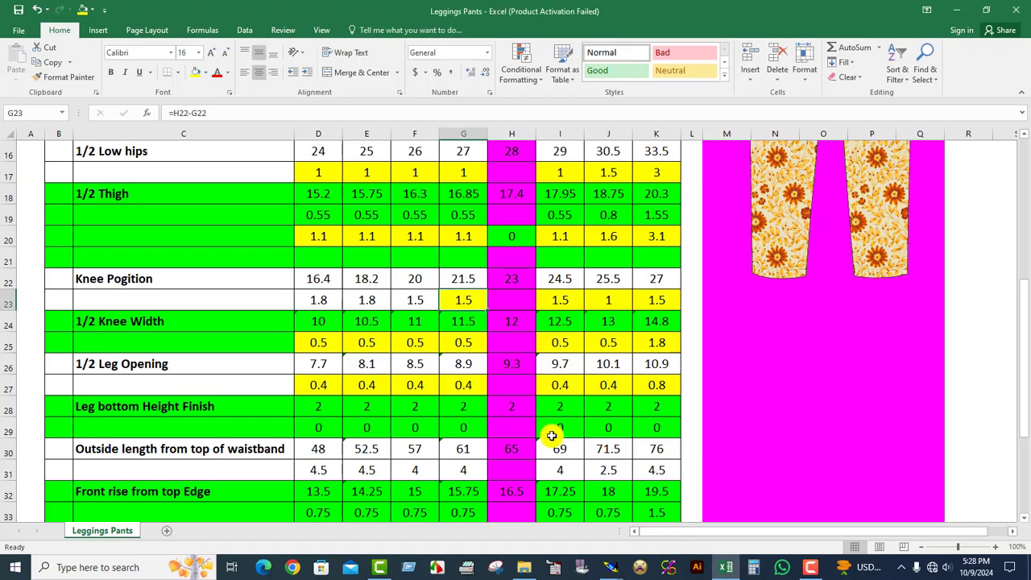
click(413, 296)
click(196, 73)
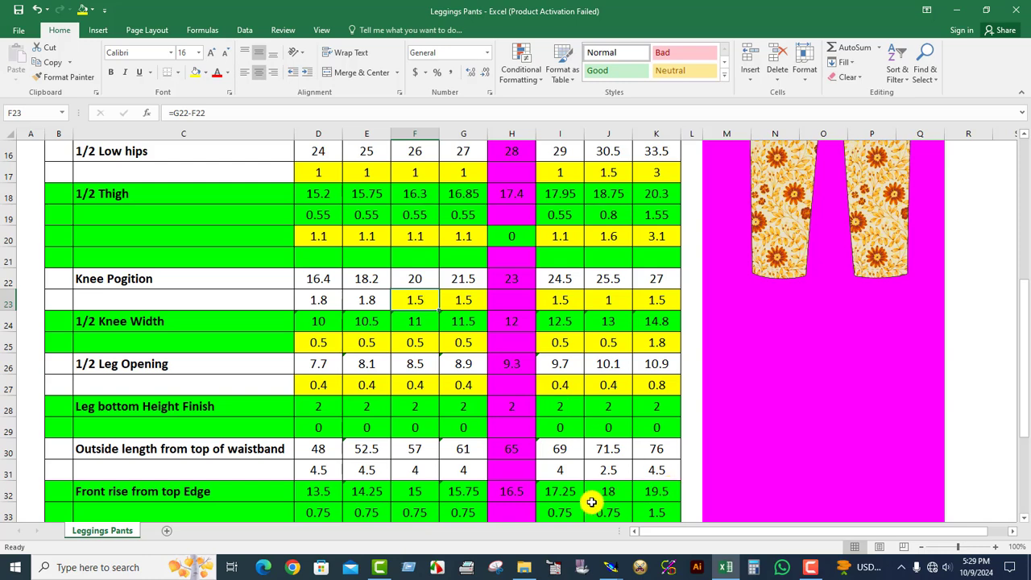
mouse_move(610, 566)
click(663, 532)
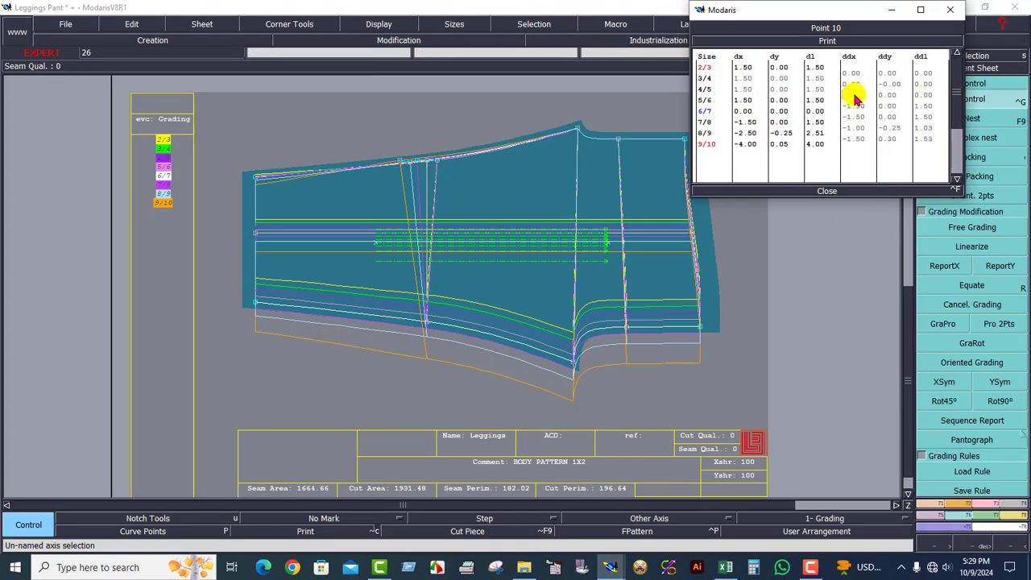
text(-1.5)
key(Return)
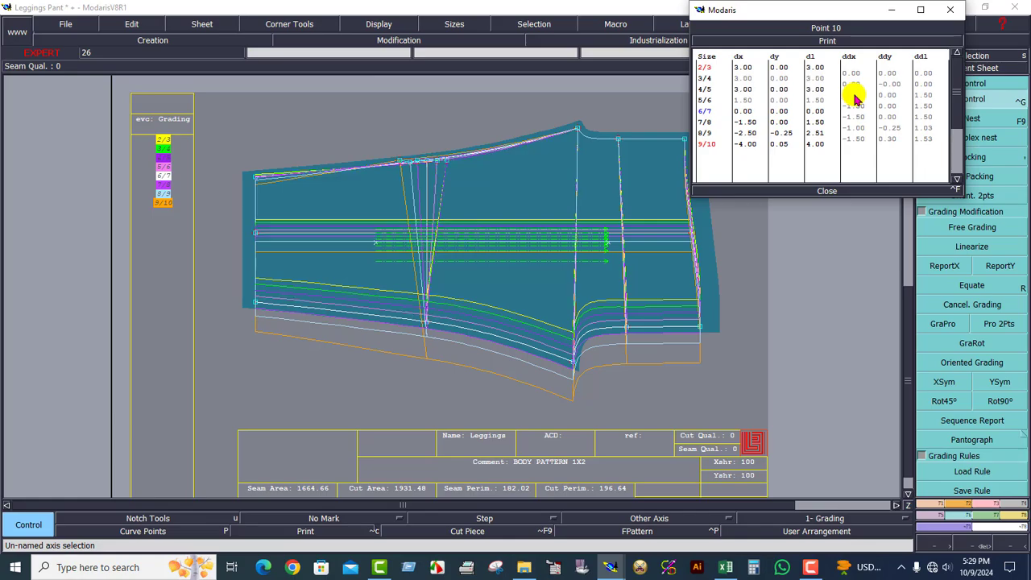
Fill cell E23 yellow in Excel, and in Modaris set the upper knee point's ddx between sizes 3/4 and 4/5 to -1.80.
click(725, 566)
click(367, 299)
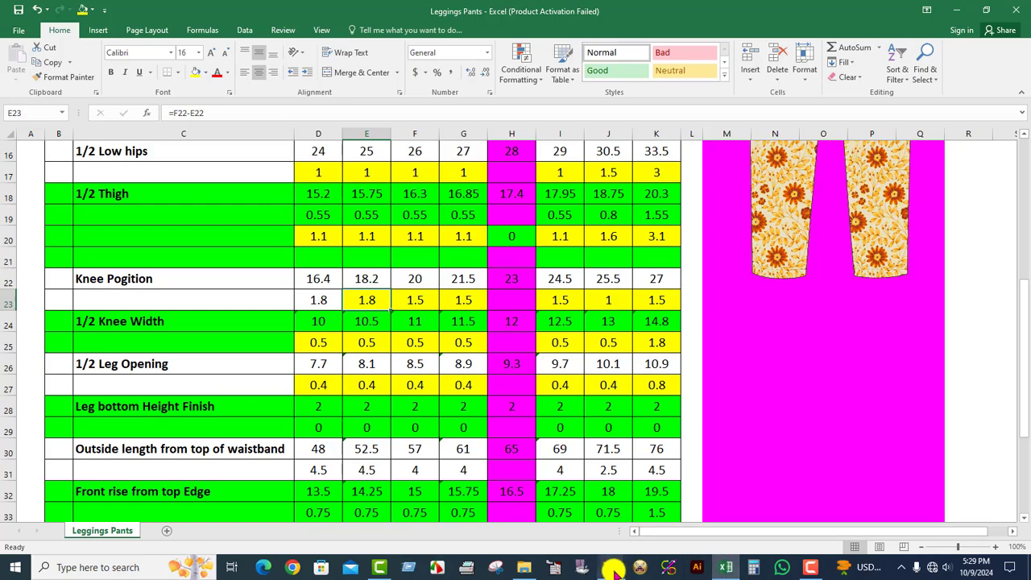
mouse_move(610, 564)
click(636, 515)
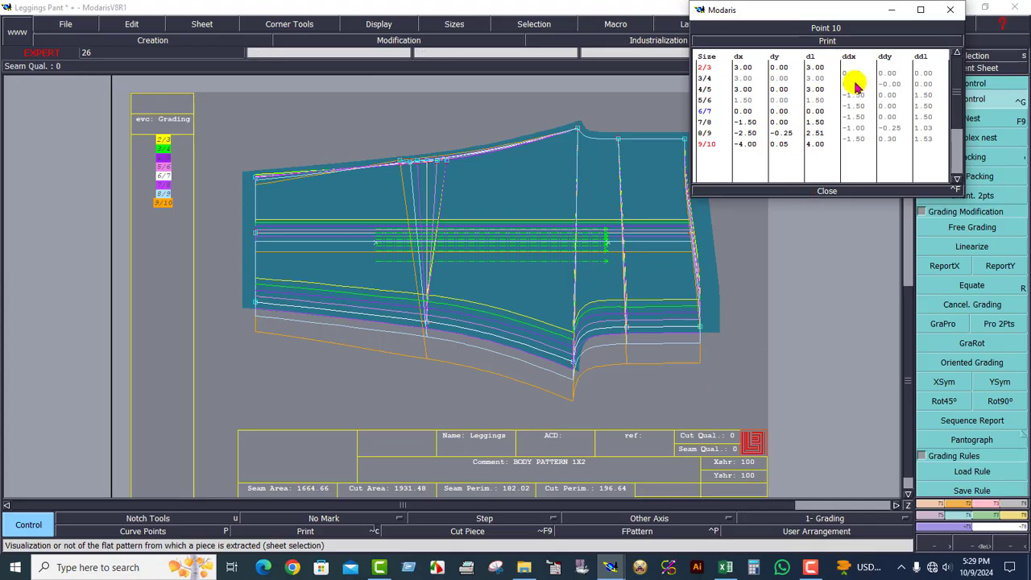
key(Return)
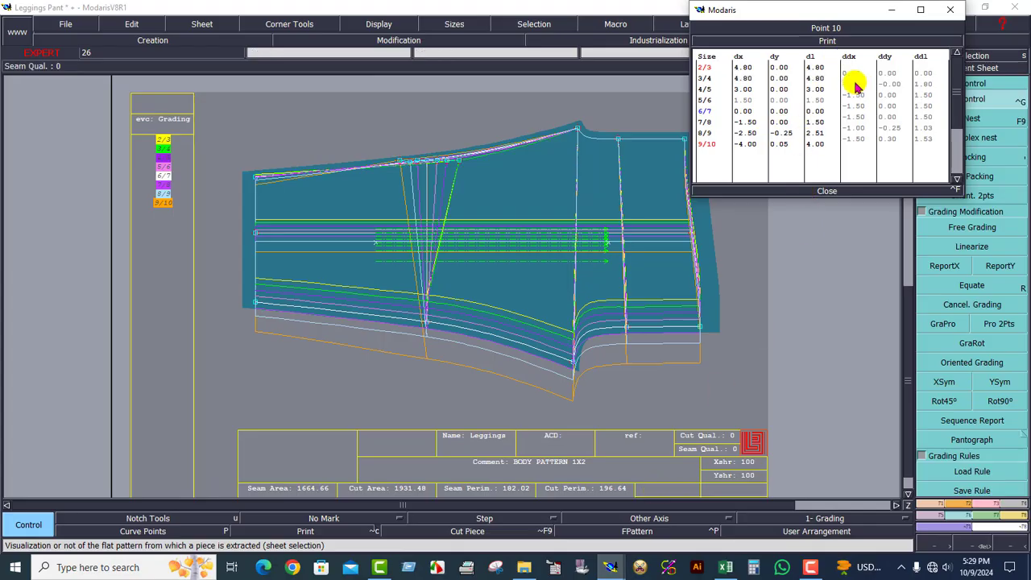
Fill cell D23 yellow in Excel, and in Modaris set the upper knee point's ddx between sizes 2/3 and 3/4 to -1.80.
click(725, 567)
click(319, 306)
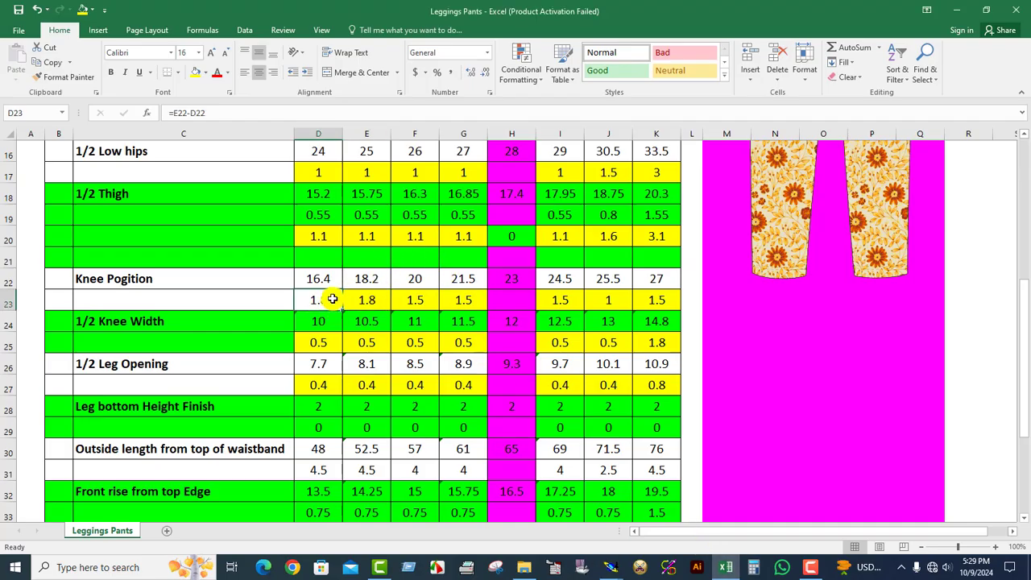
click(194, 73)
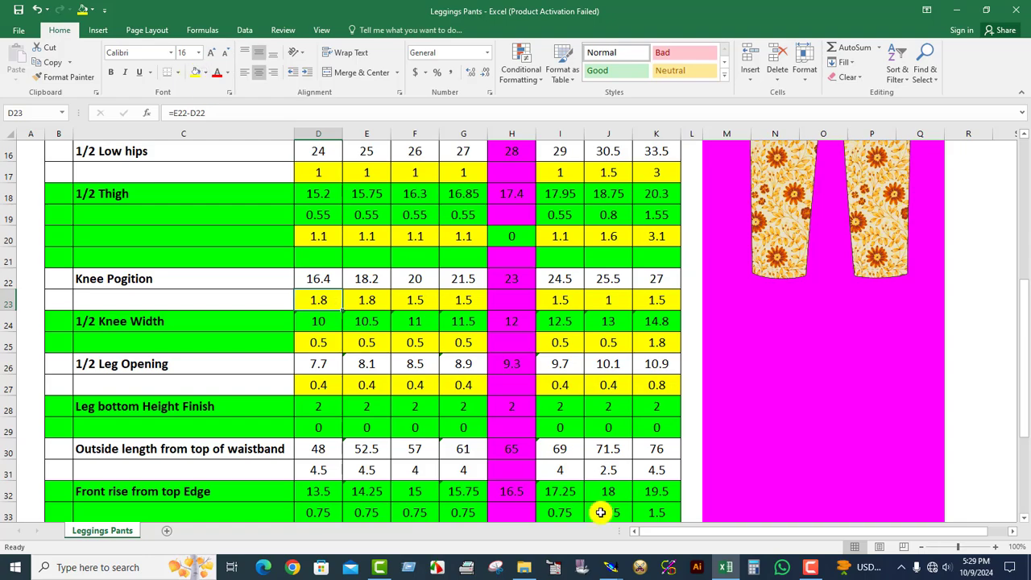
click(610, 567)
click(678, 472)
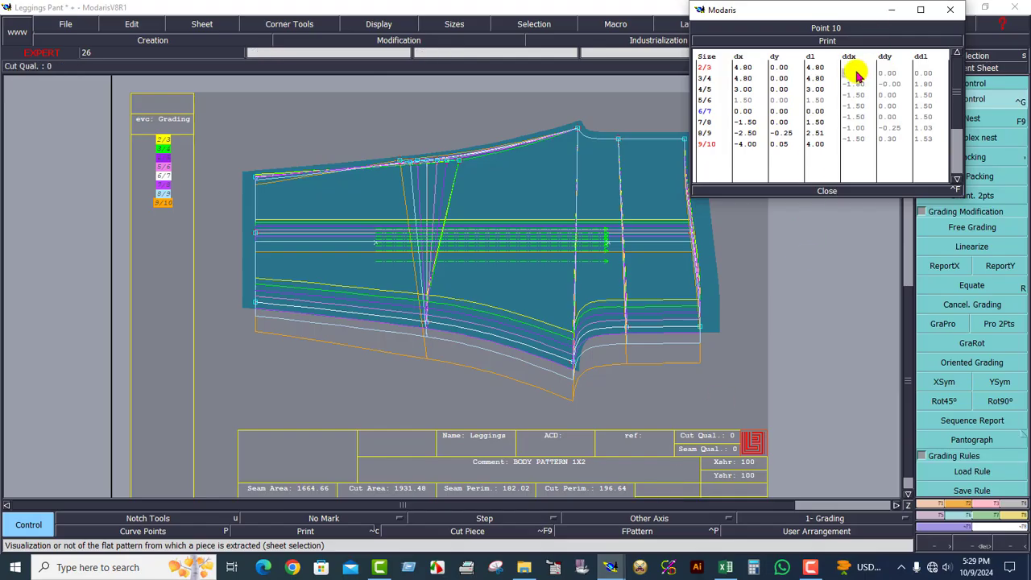
key(Return)
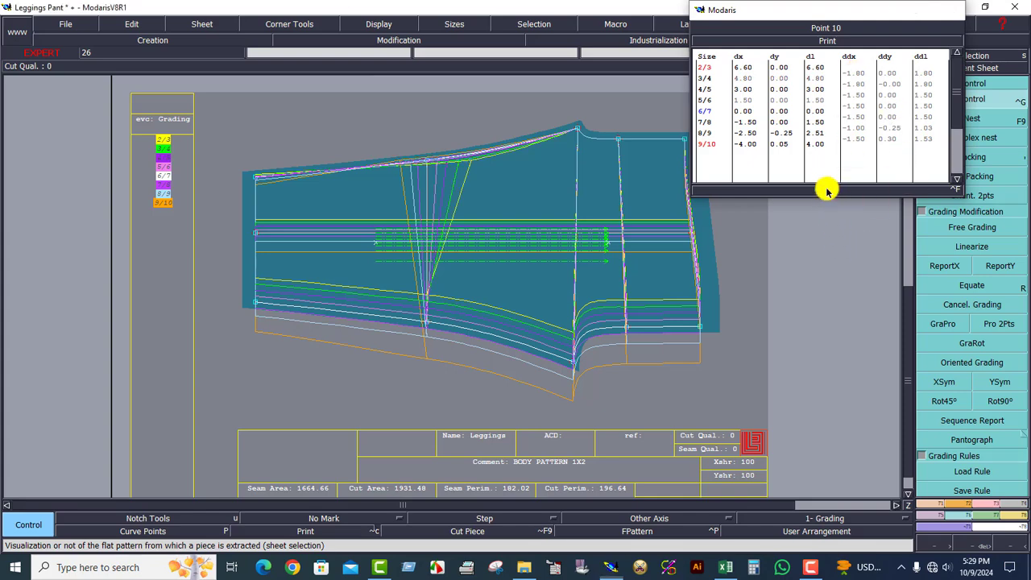
click(829, 191)
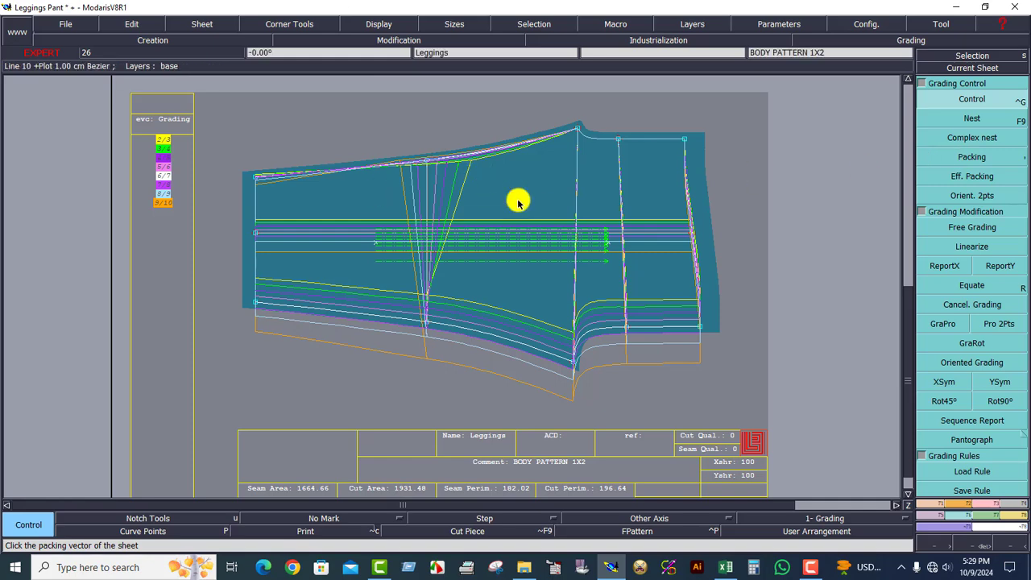
Align the size nest on the lengthwise centre line with Packing, and report the upper knee point's X grading to the lower knee point.
click(973, 158)
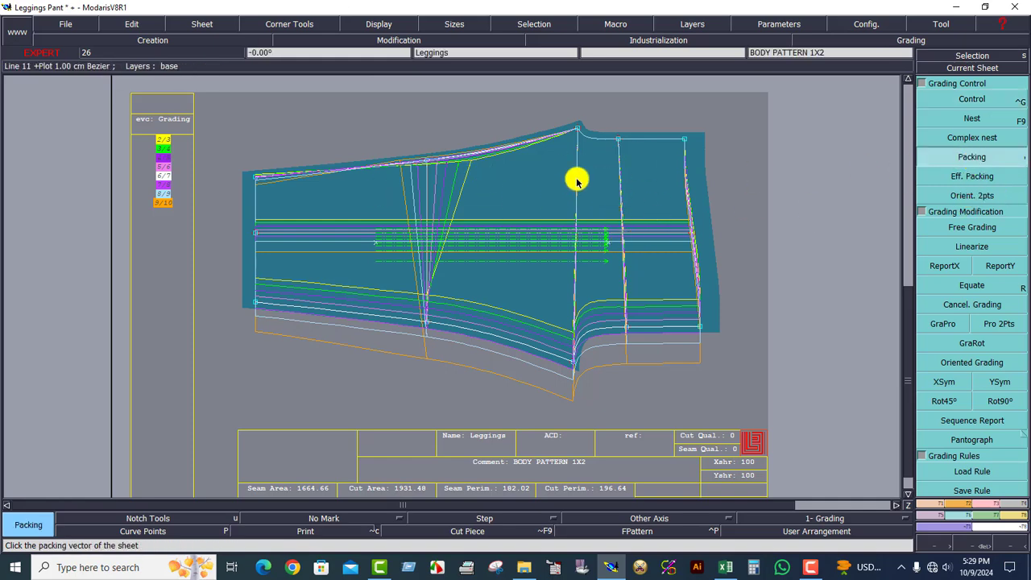
click(531, 187)
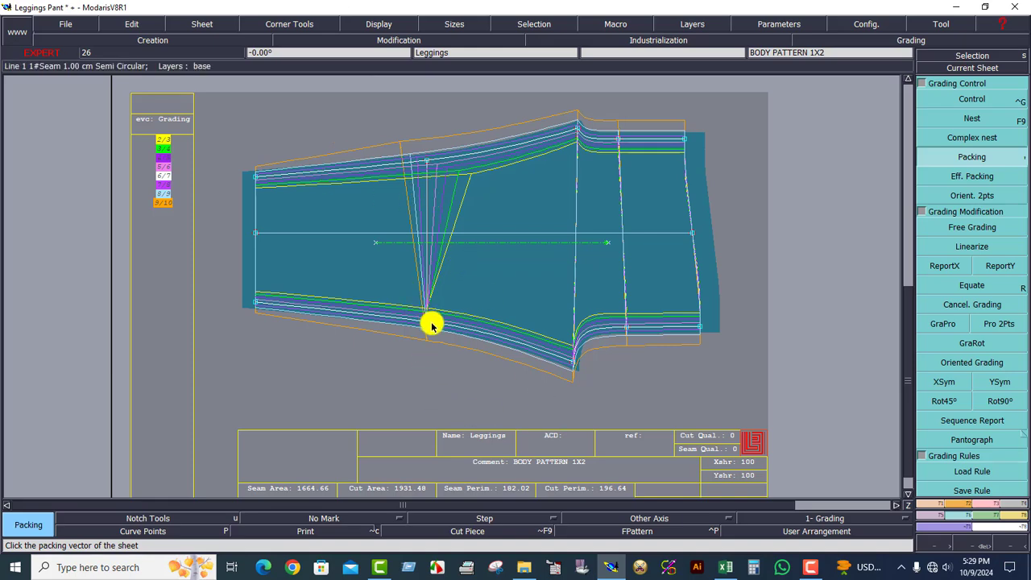
click(944, 268)
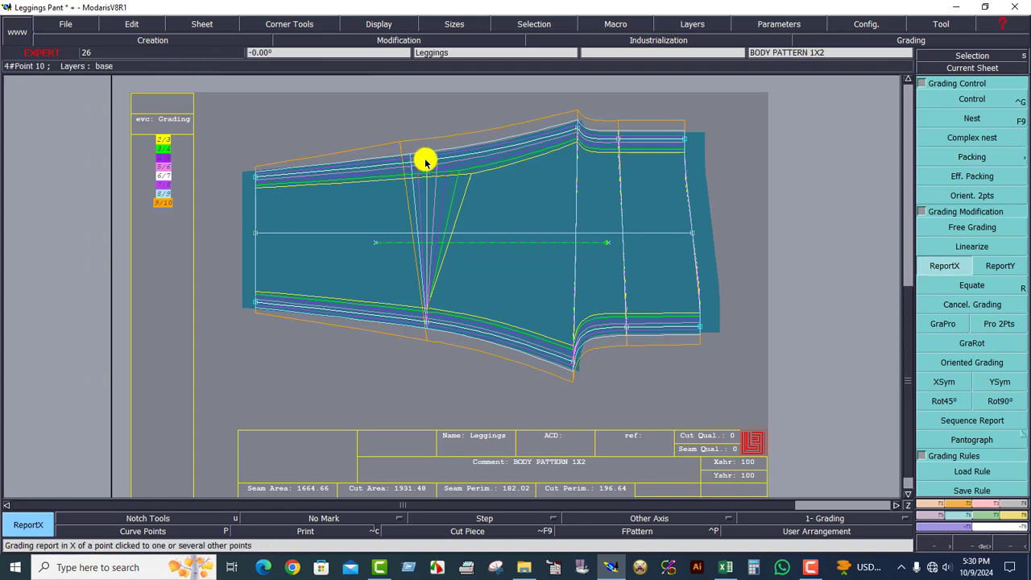
click(427, 322)
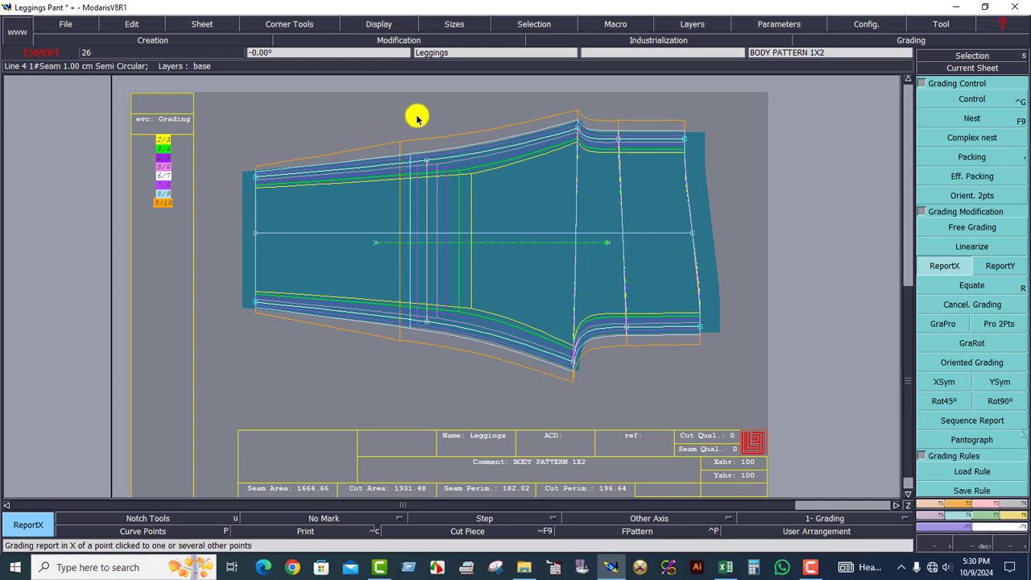
Examine the graded knee, crotch and waist points of the leggings nest against the knee position increments in the Excel chart.
drag(393, 135, 488, 375)
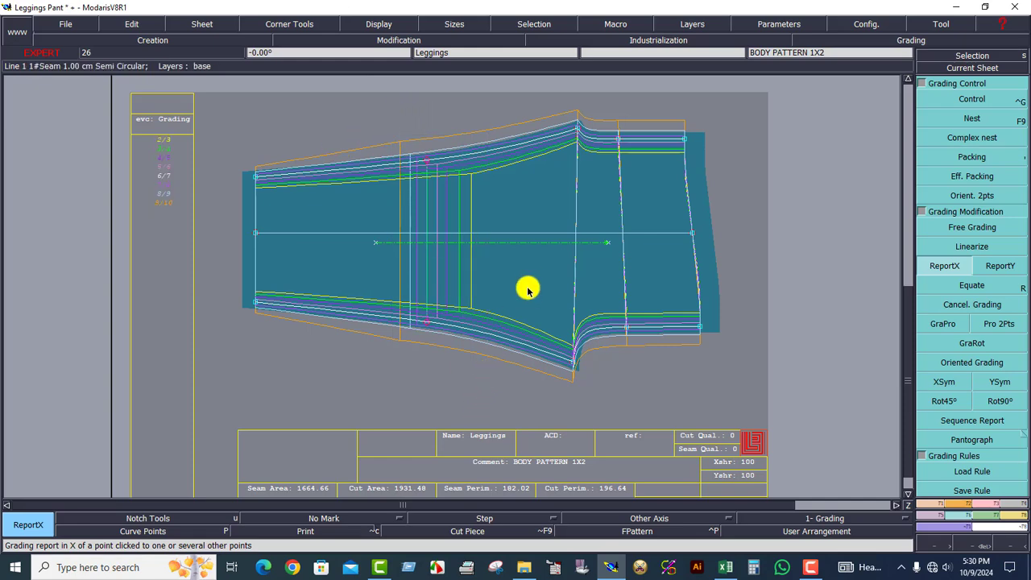
drag(546, 110, 702, 183)
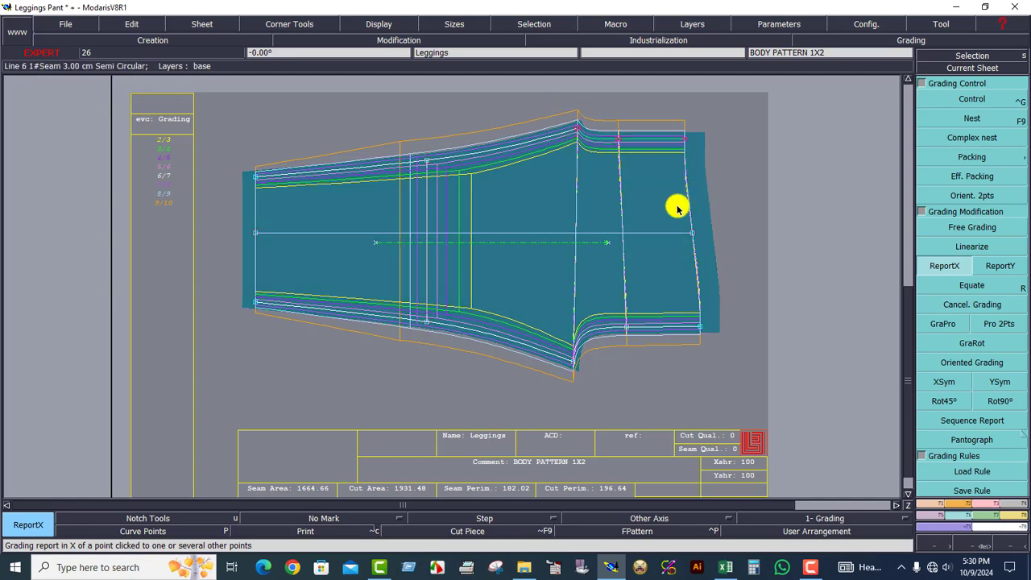
click(515, 211)
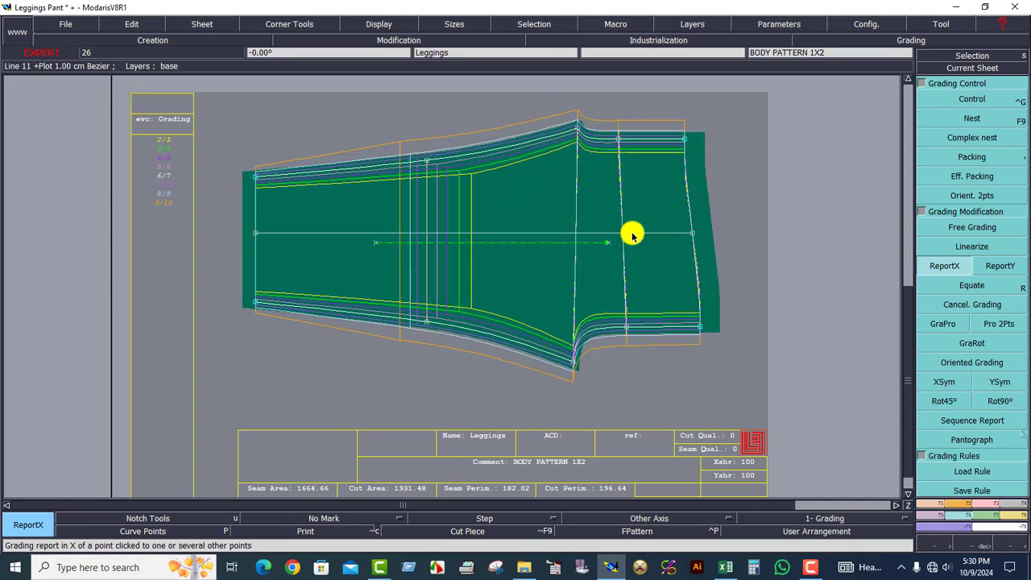
click(691, 233)
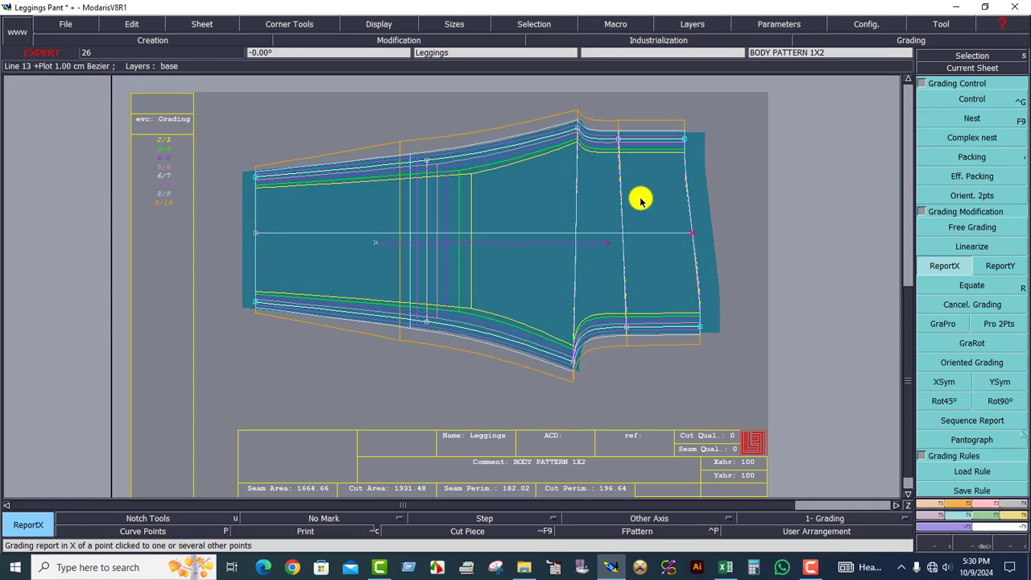
click(640, 202)
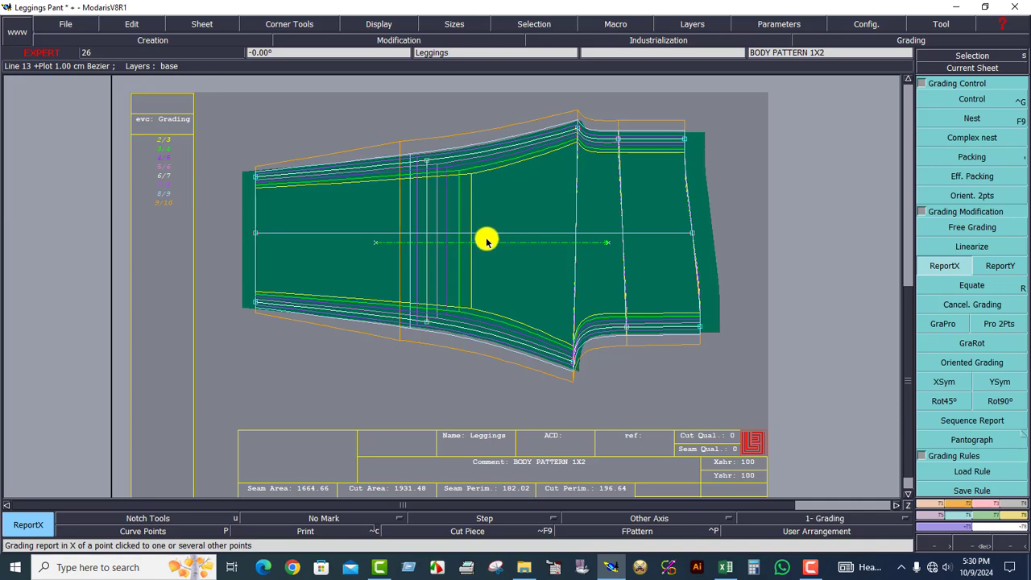
click(719, 570)
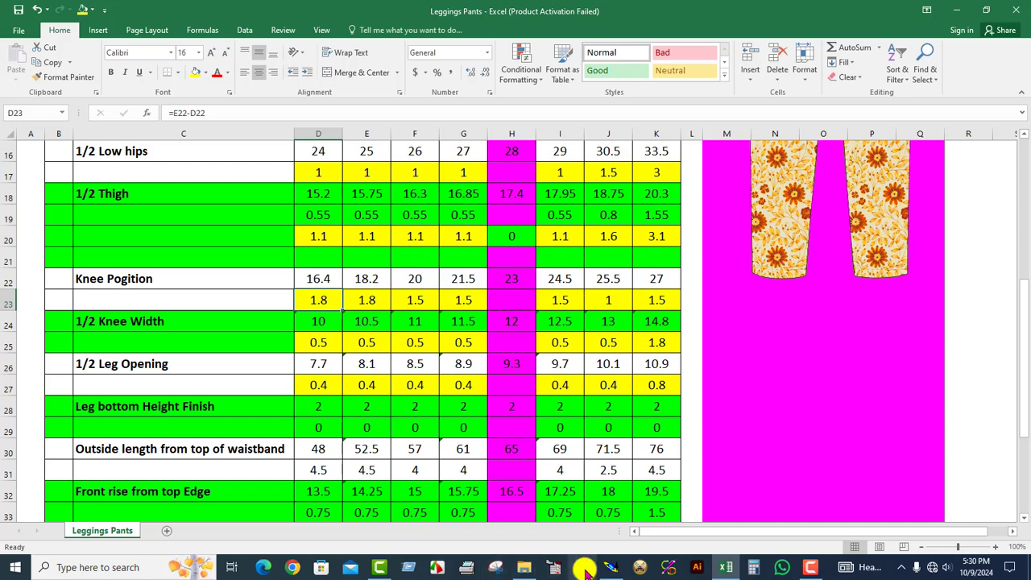
click(609, 568)
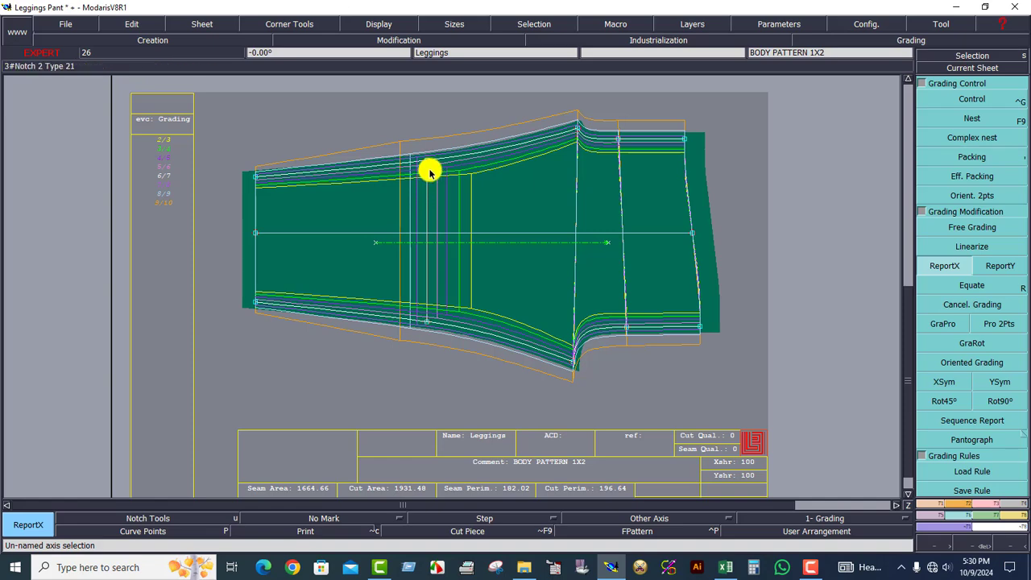
click(977, 545)
drag(204, 105, 694, 394)
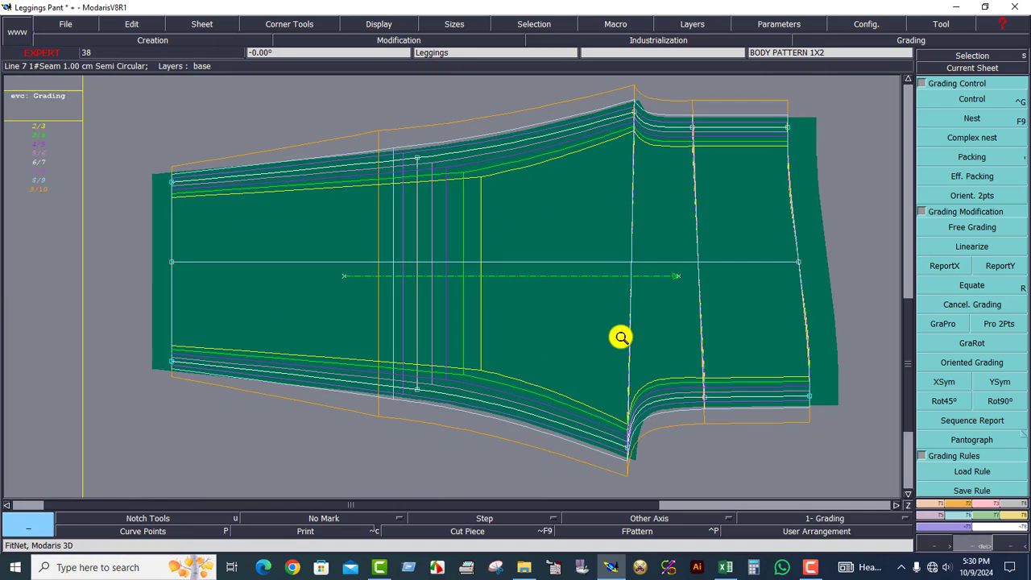